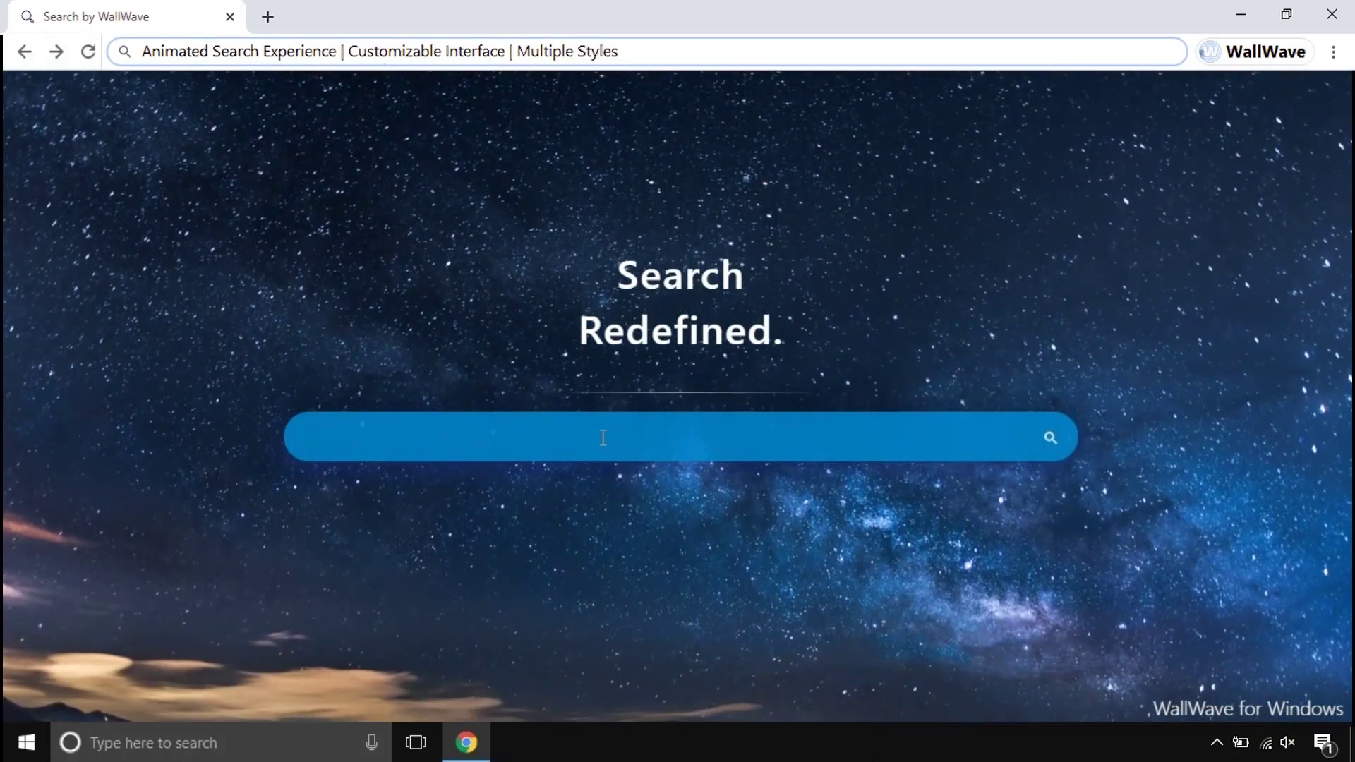
Search WallWave for 'how to make slime' and scroll through the results
left_click(603, 438)
type("how to make slime")
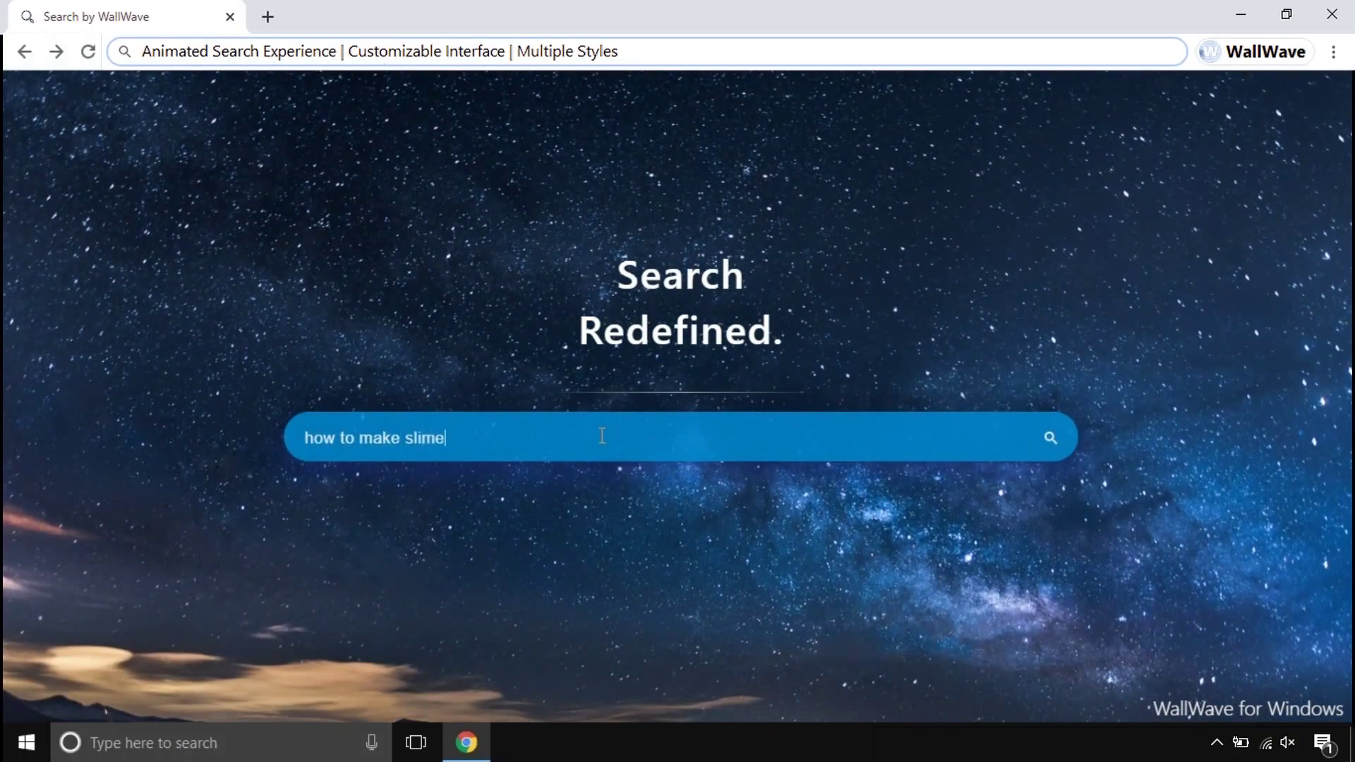
key("Return")
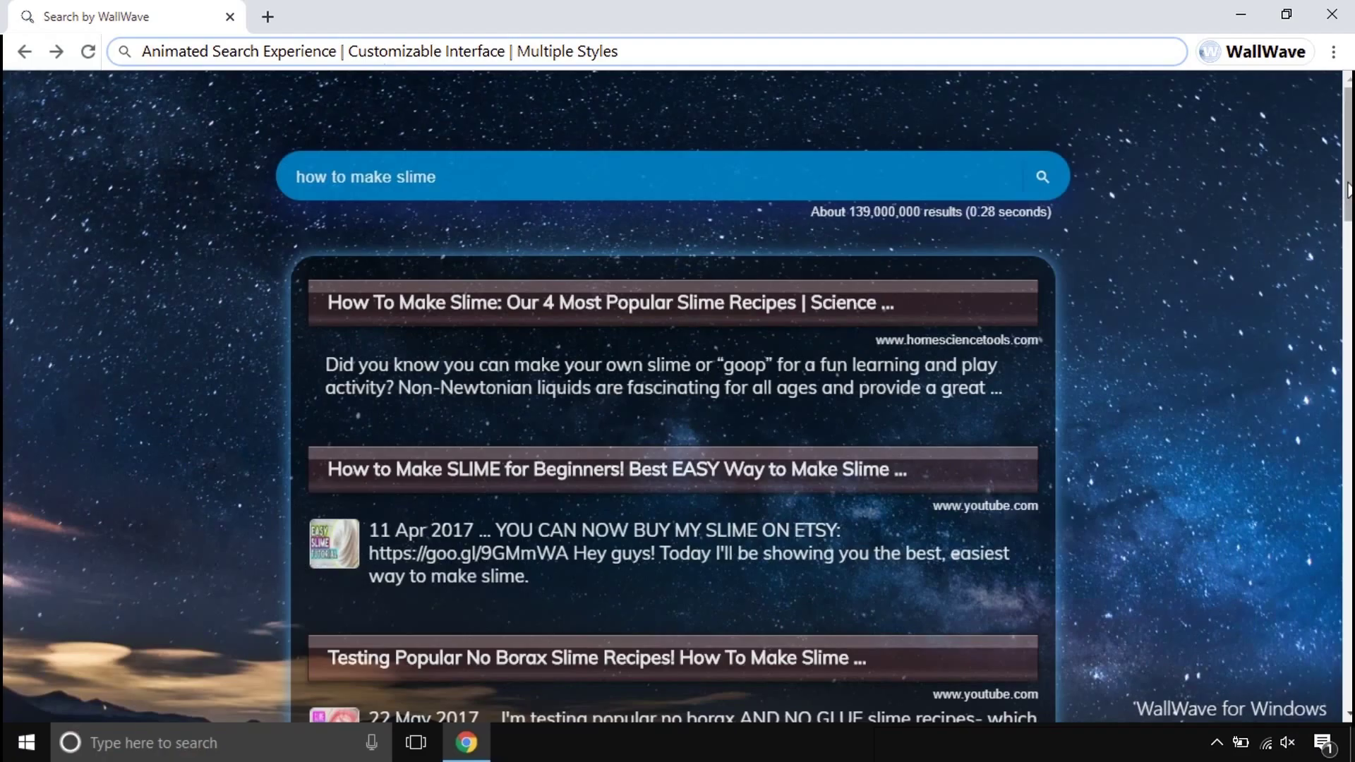
left_click_drag(1347, 189, 1341, 678)
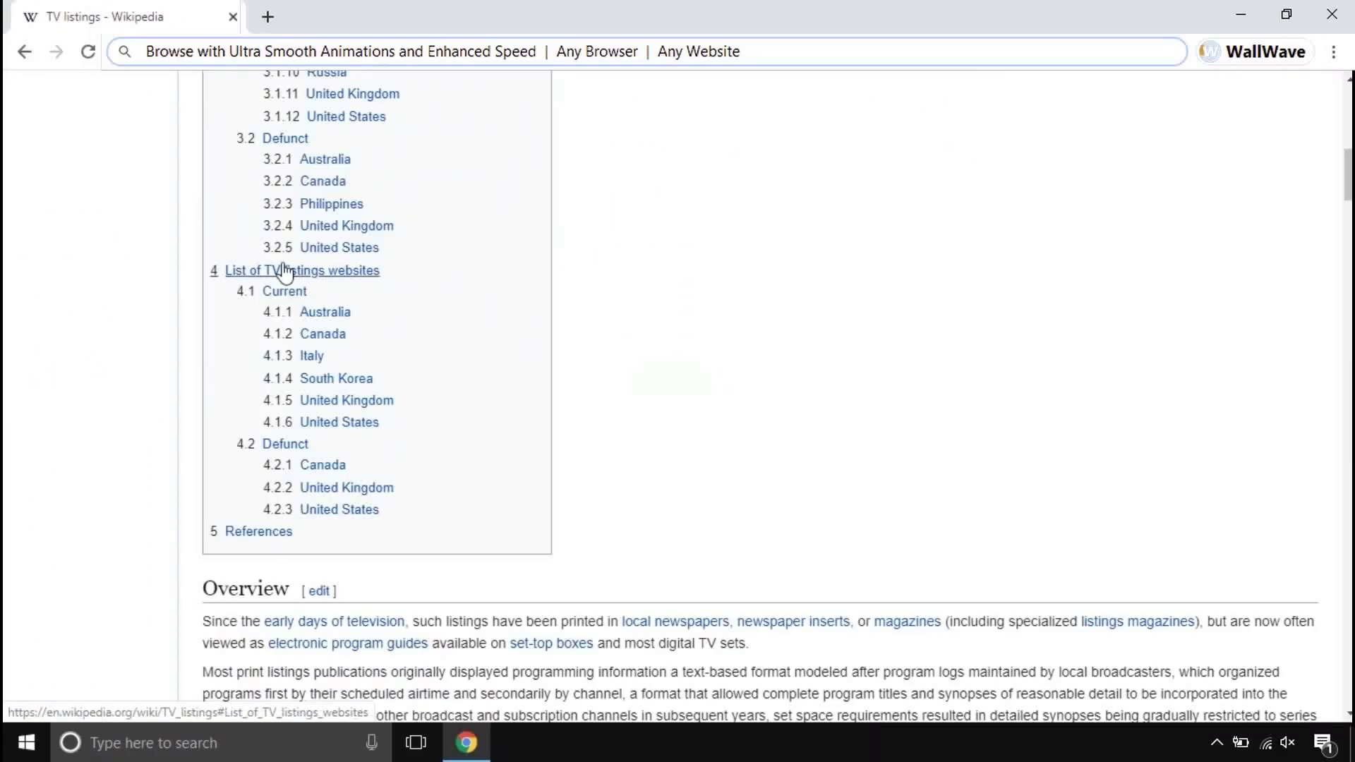
Follow Wikipedia links through to the Golestan Province and then Bahçesaray articles
scroll(289, 268, "up", 8)
left_click(71, 405)
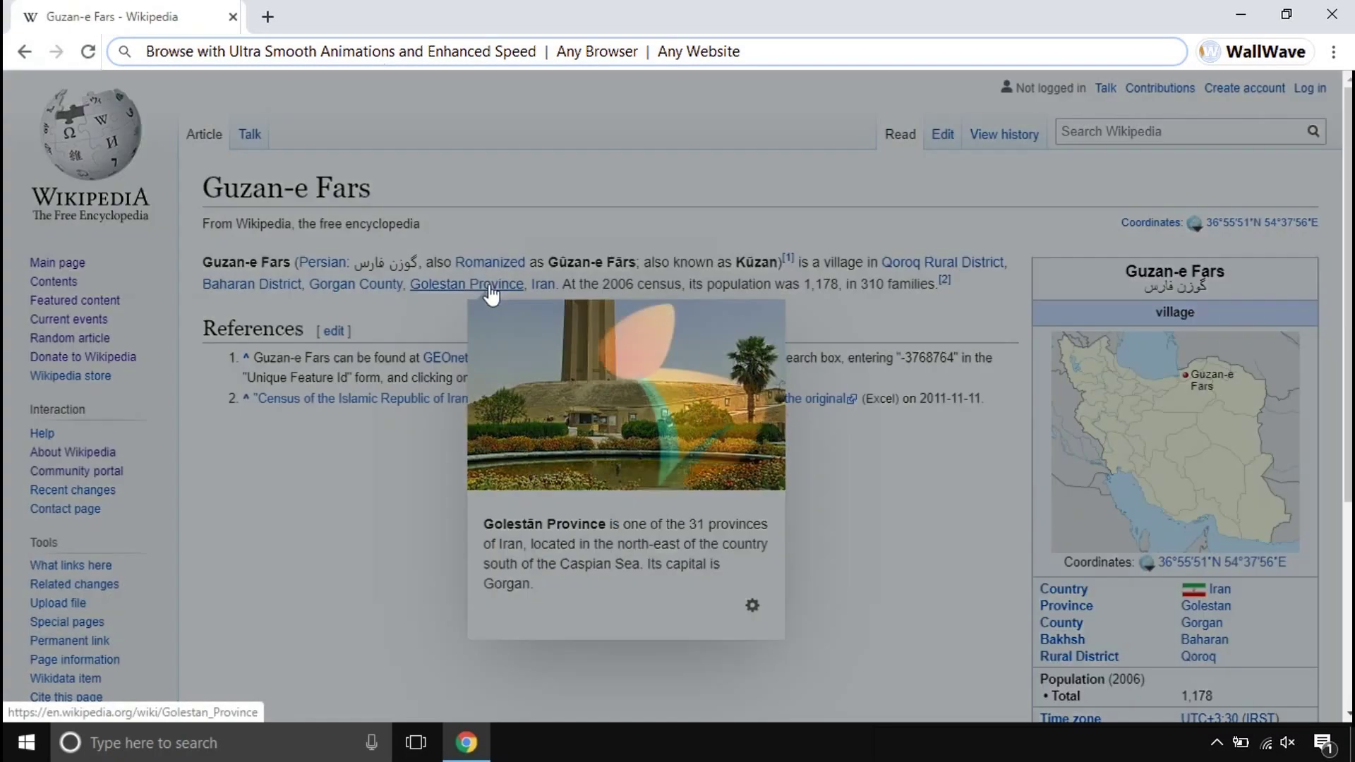
left_click(492, 285)
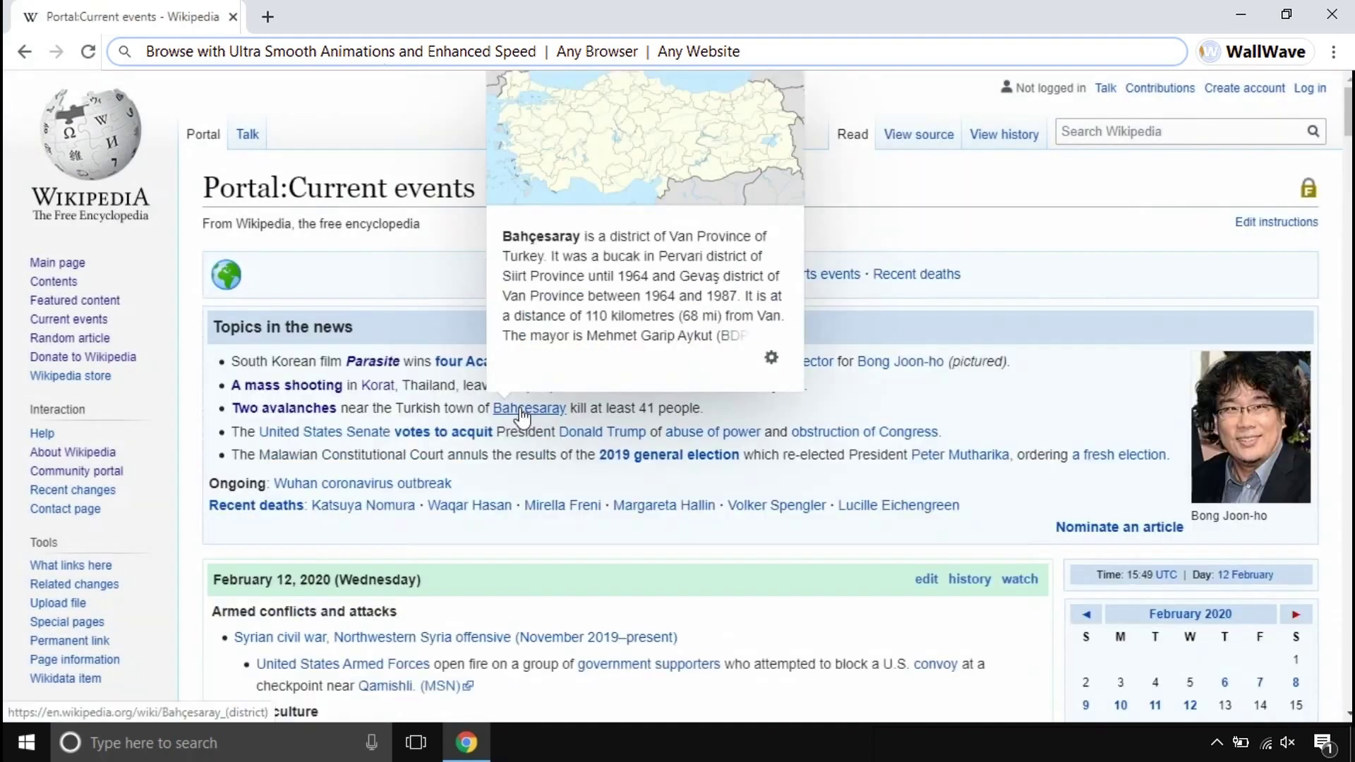
left_click(521, 412)
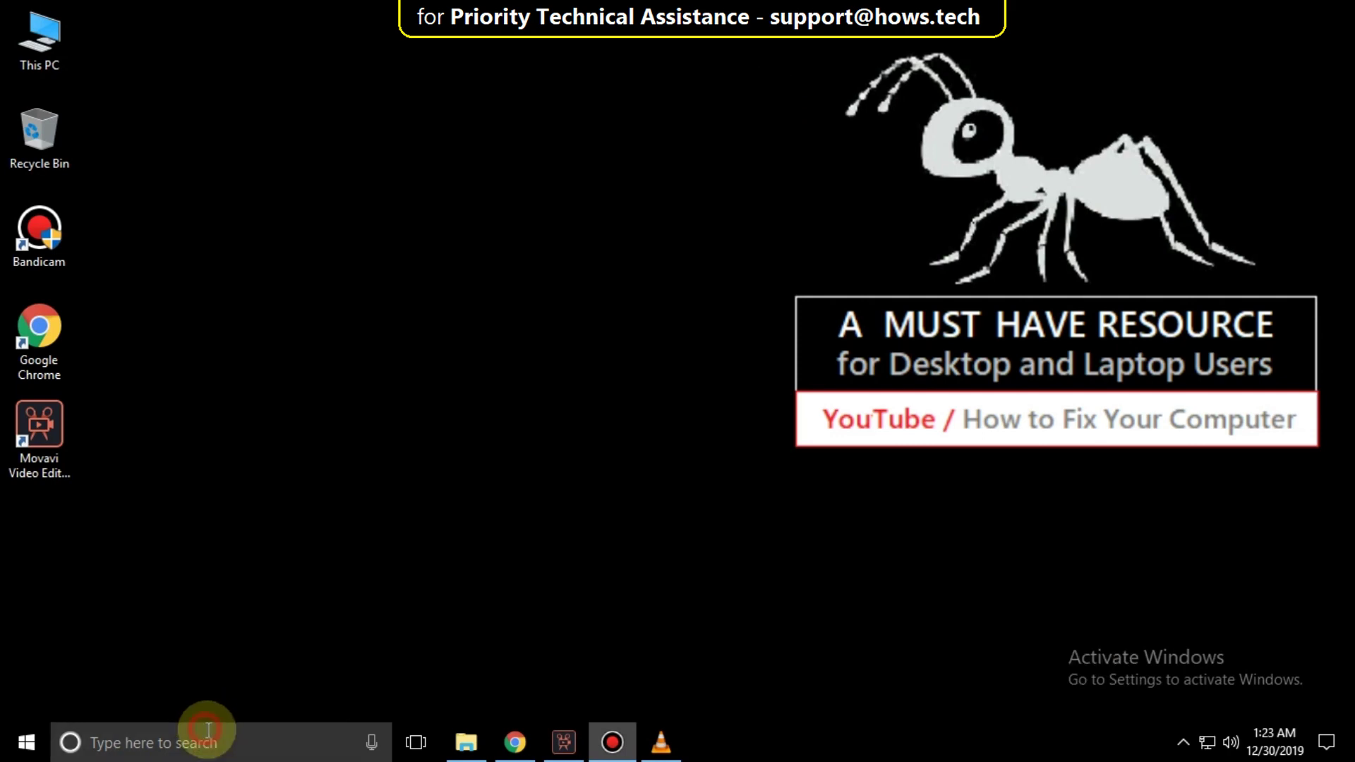
Find cmd in Windows search and launch Command Prompt as administrator
left_click(206, 730)
type("cmd")
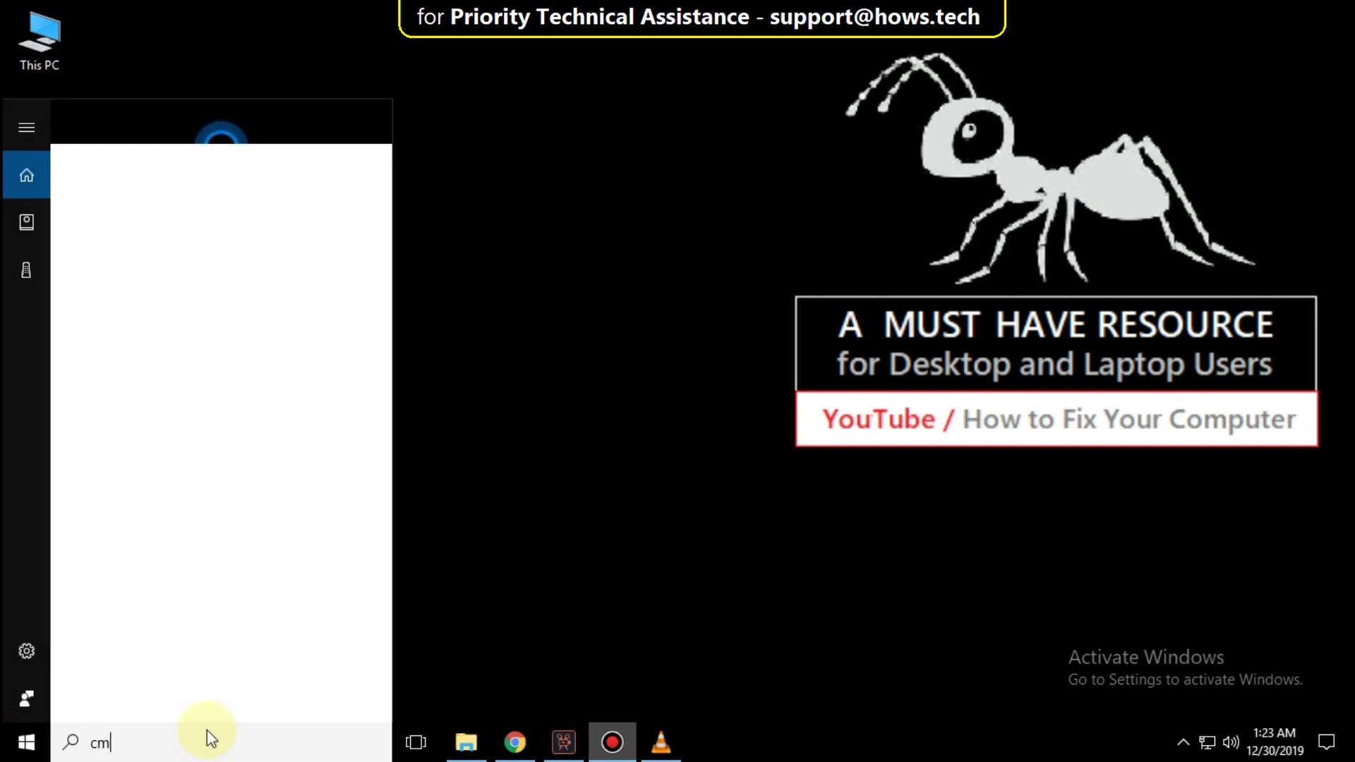
right_click(173, 207)
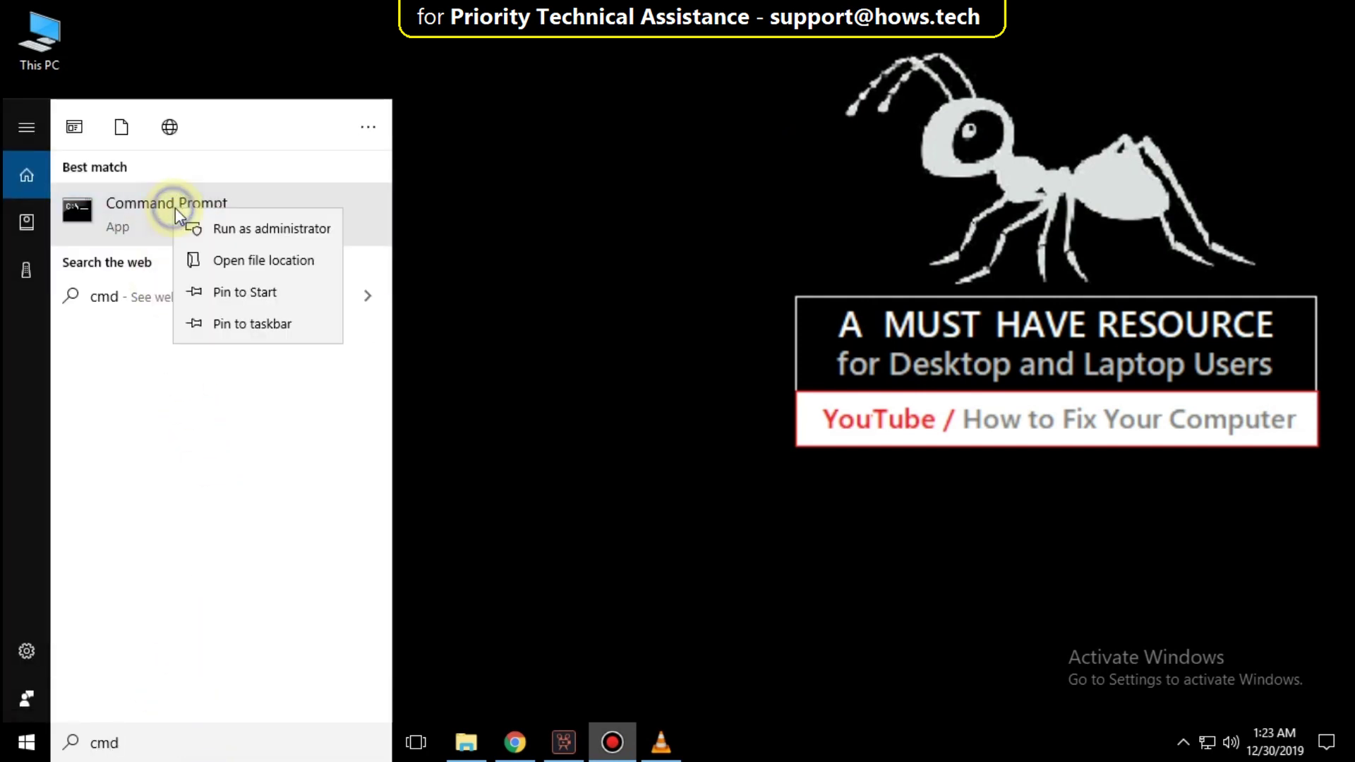
left_click(236, 231)
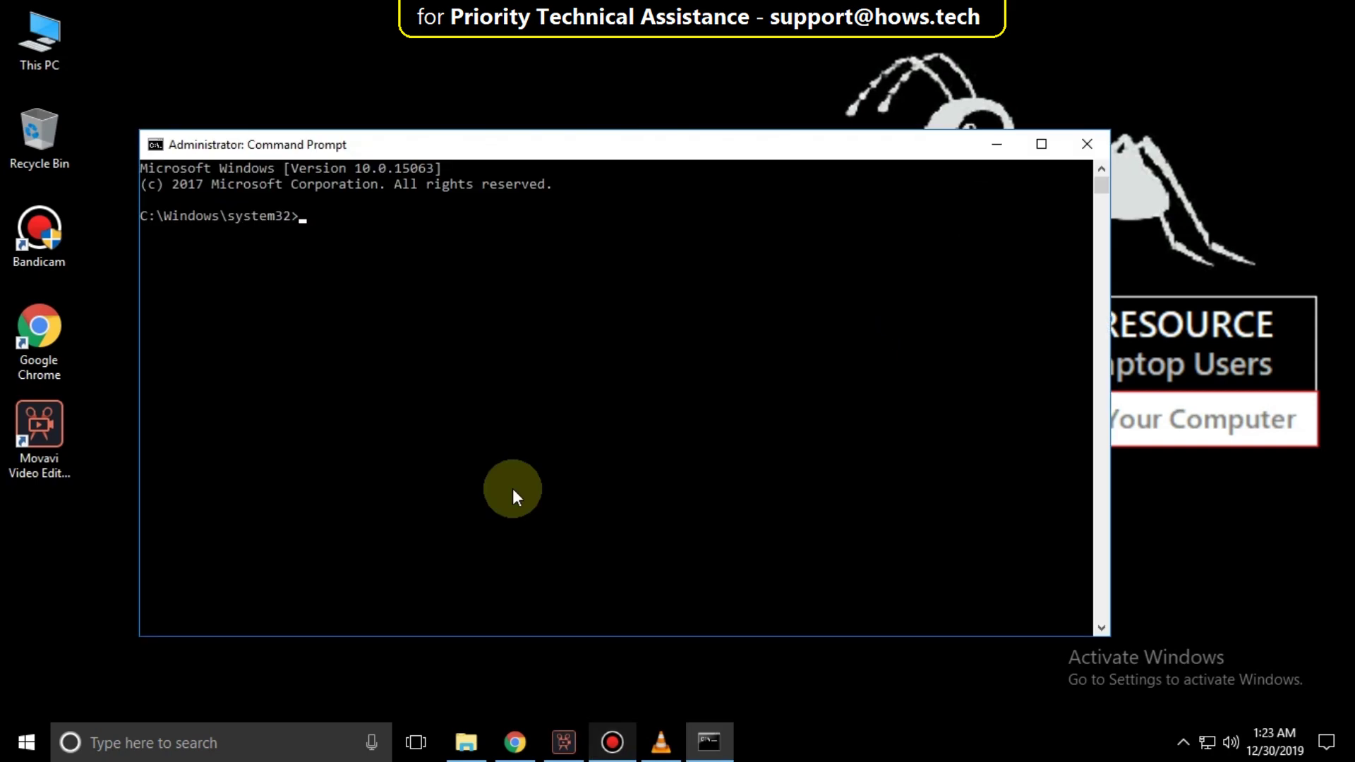
Set wuauserv, bits, cryptsvc and trustedinstaller to start=auto with sc config, then enter exit
type("sc config wuaus")
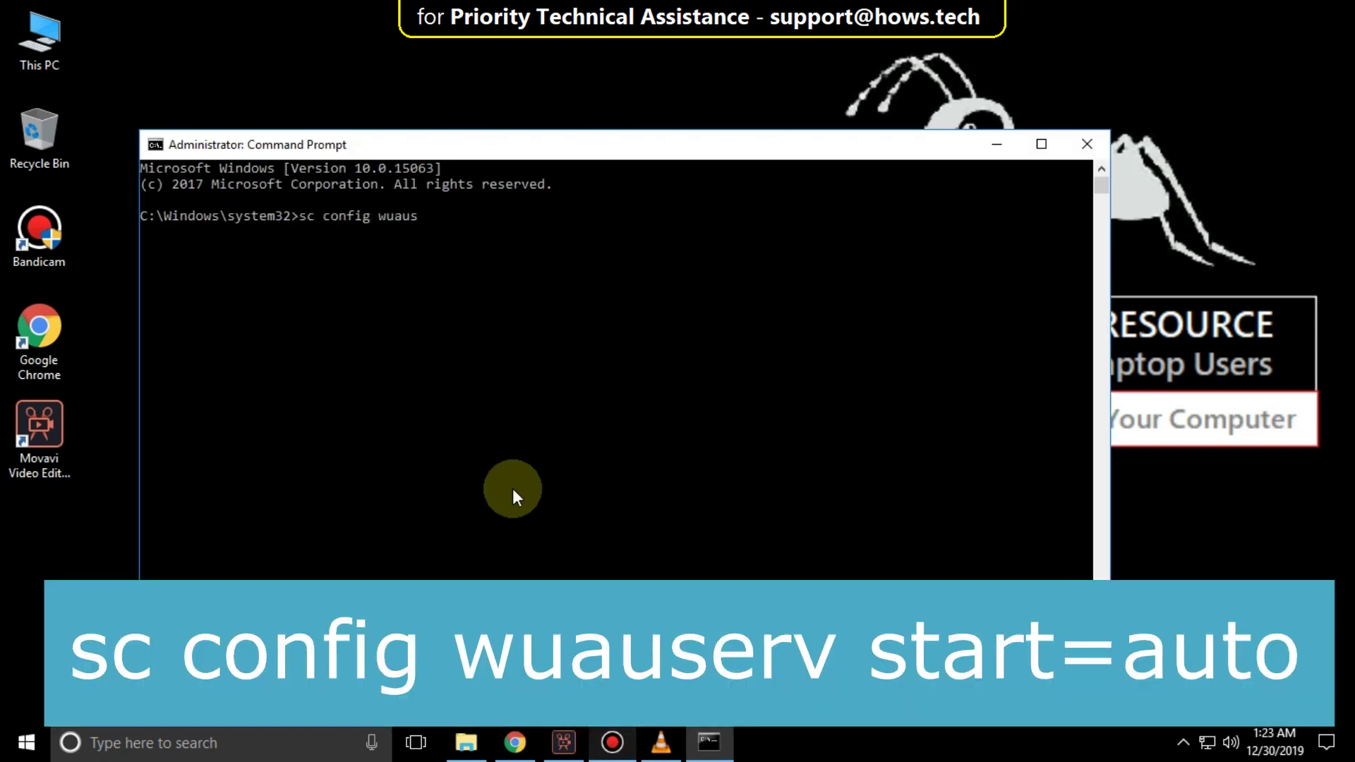
type("erv start=auto")
key("Return")
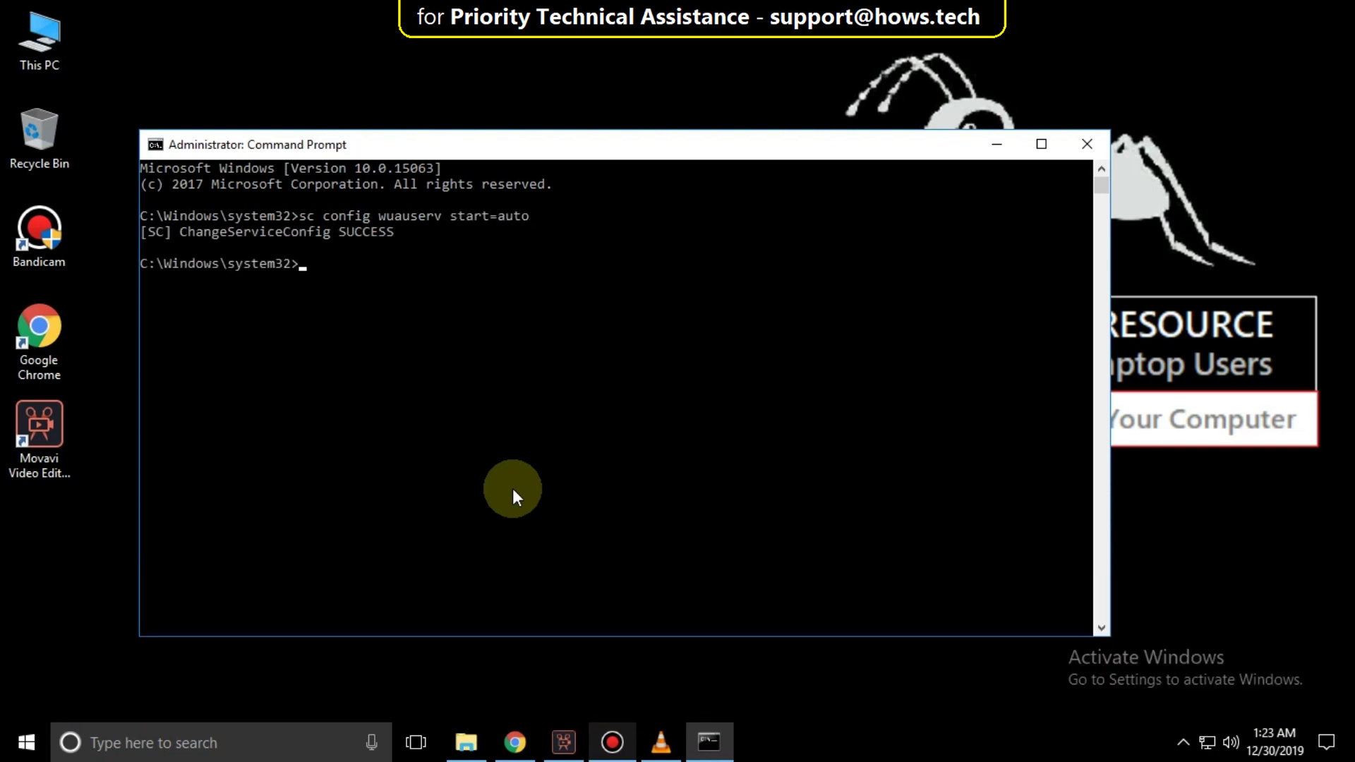
type("sc config b")
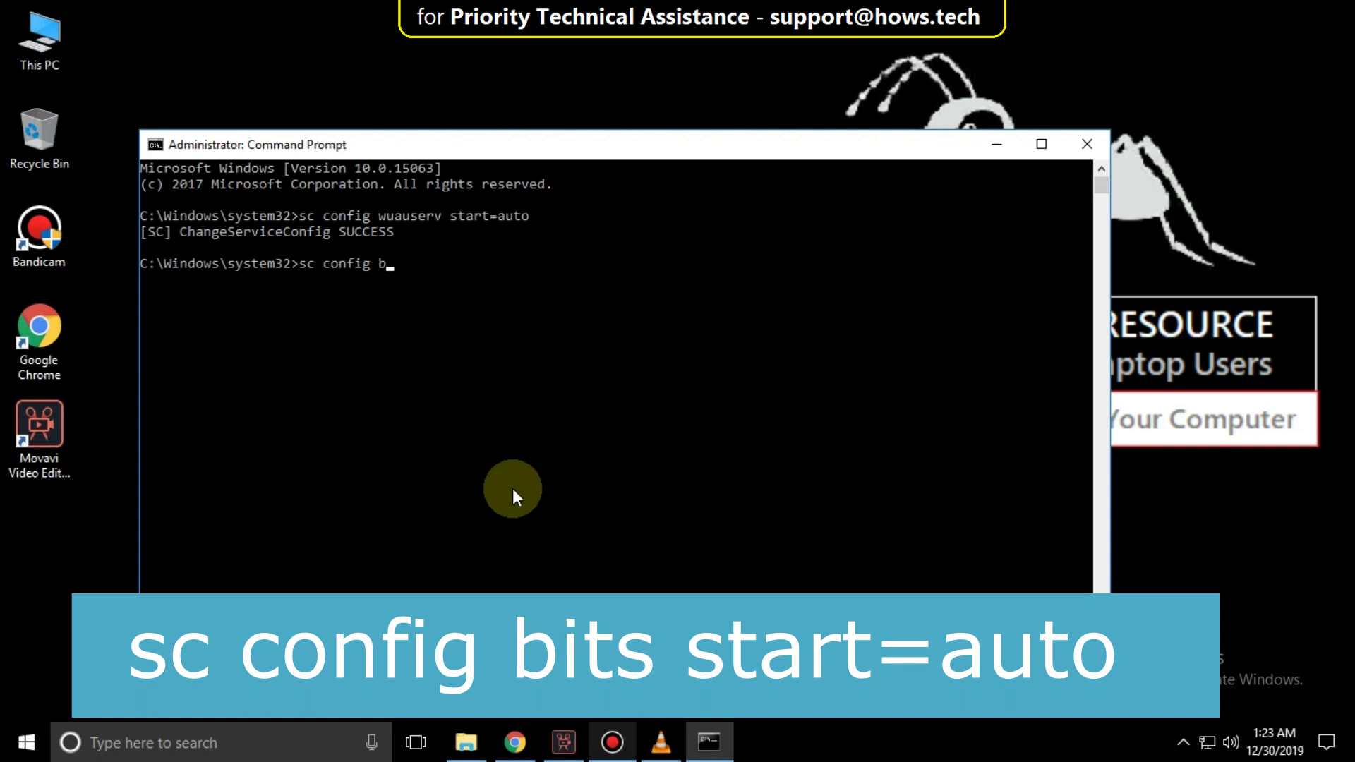
type("its start=auto")
key("Return")
type("sc config")
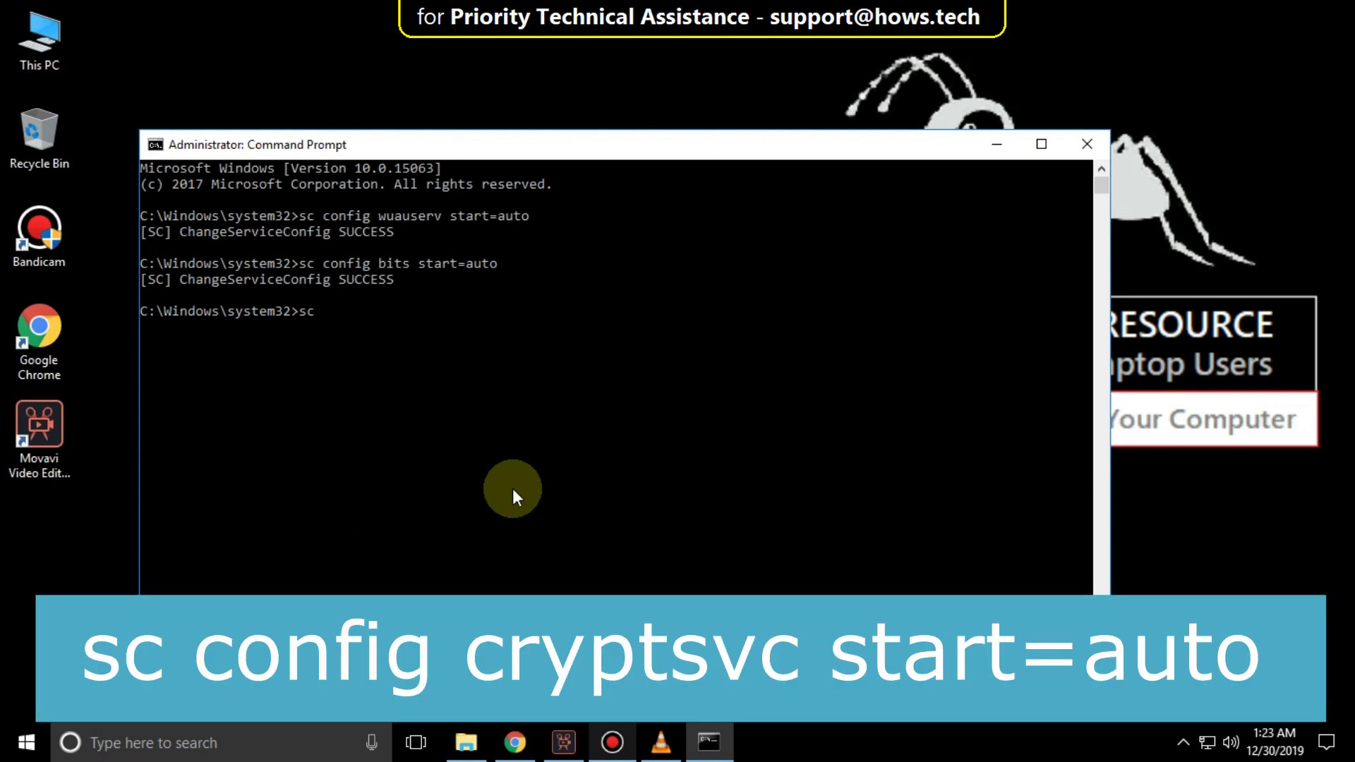
type(" cryptsvc st")
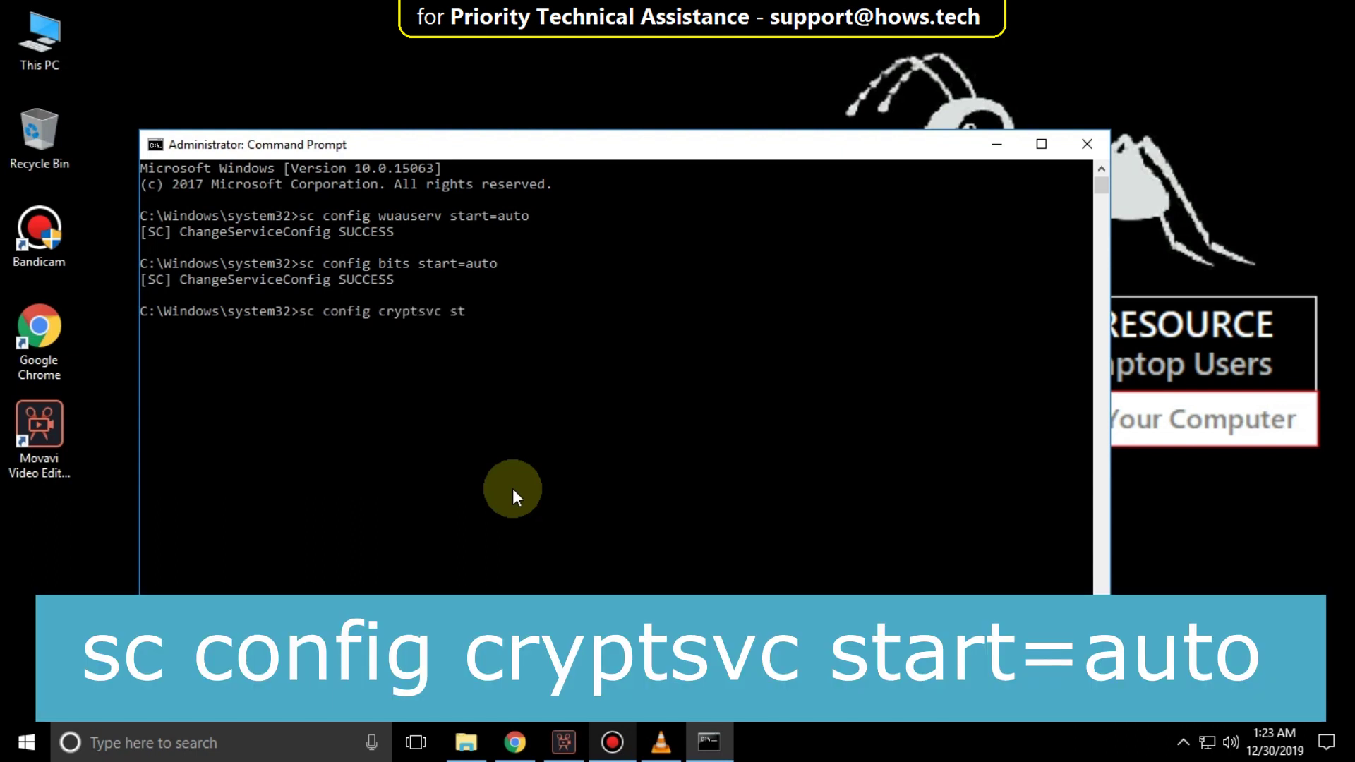
type("art=auto")
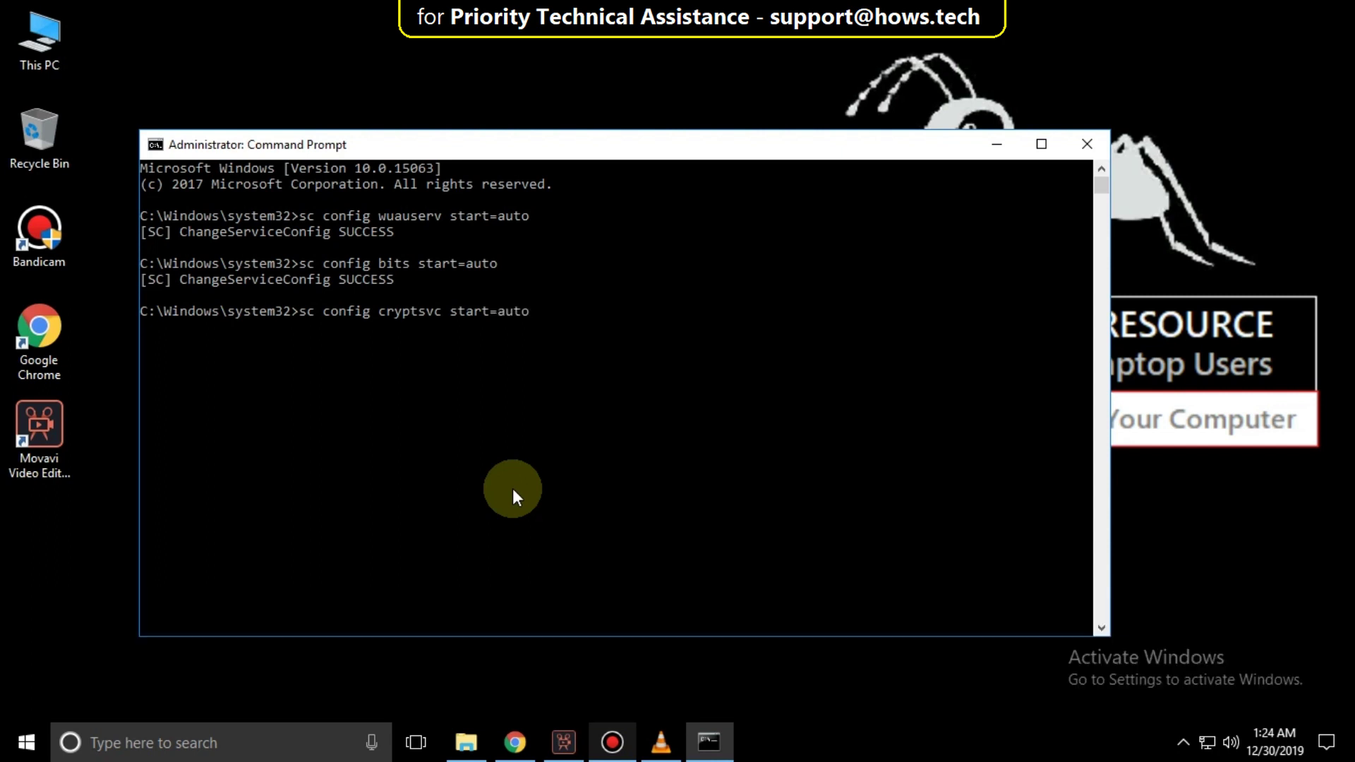
key("Return")
type("sc config ")
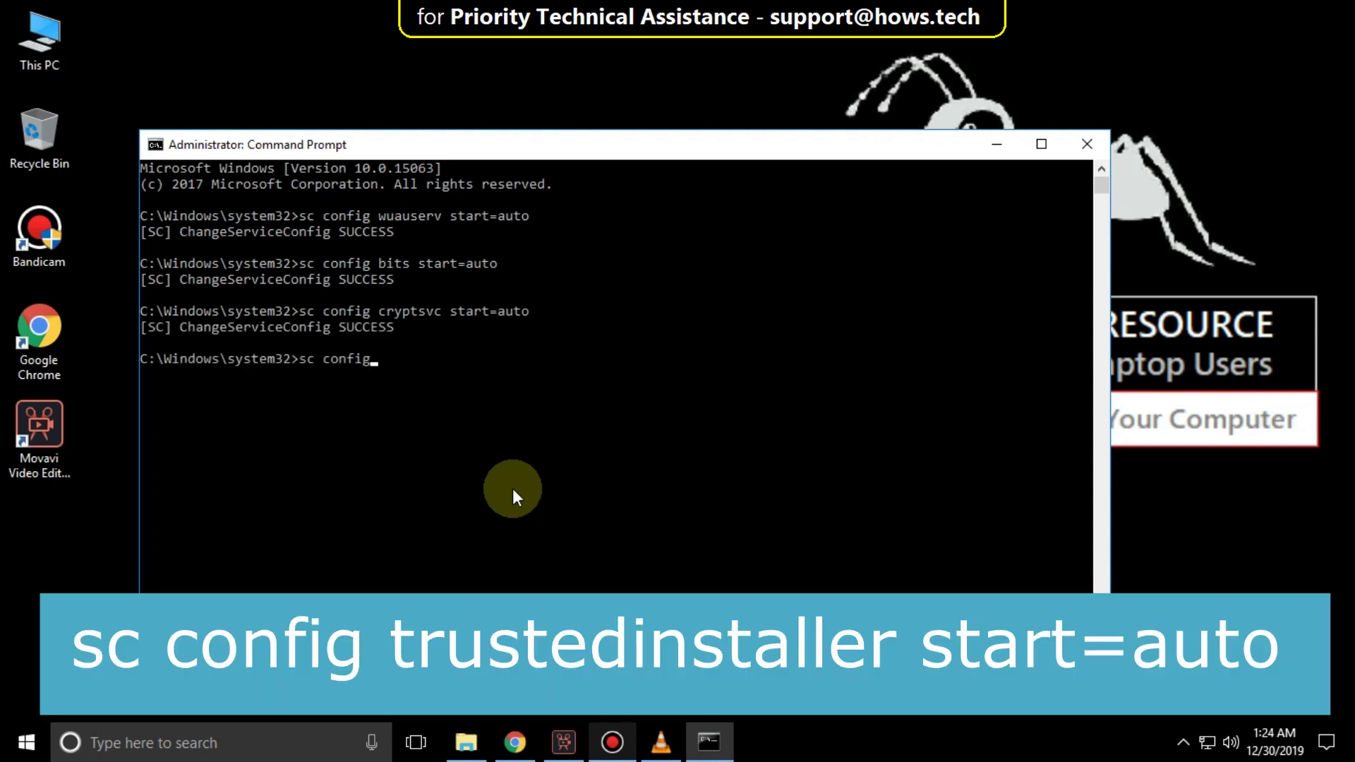
type("trustedinstaller start=a")
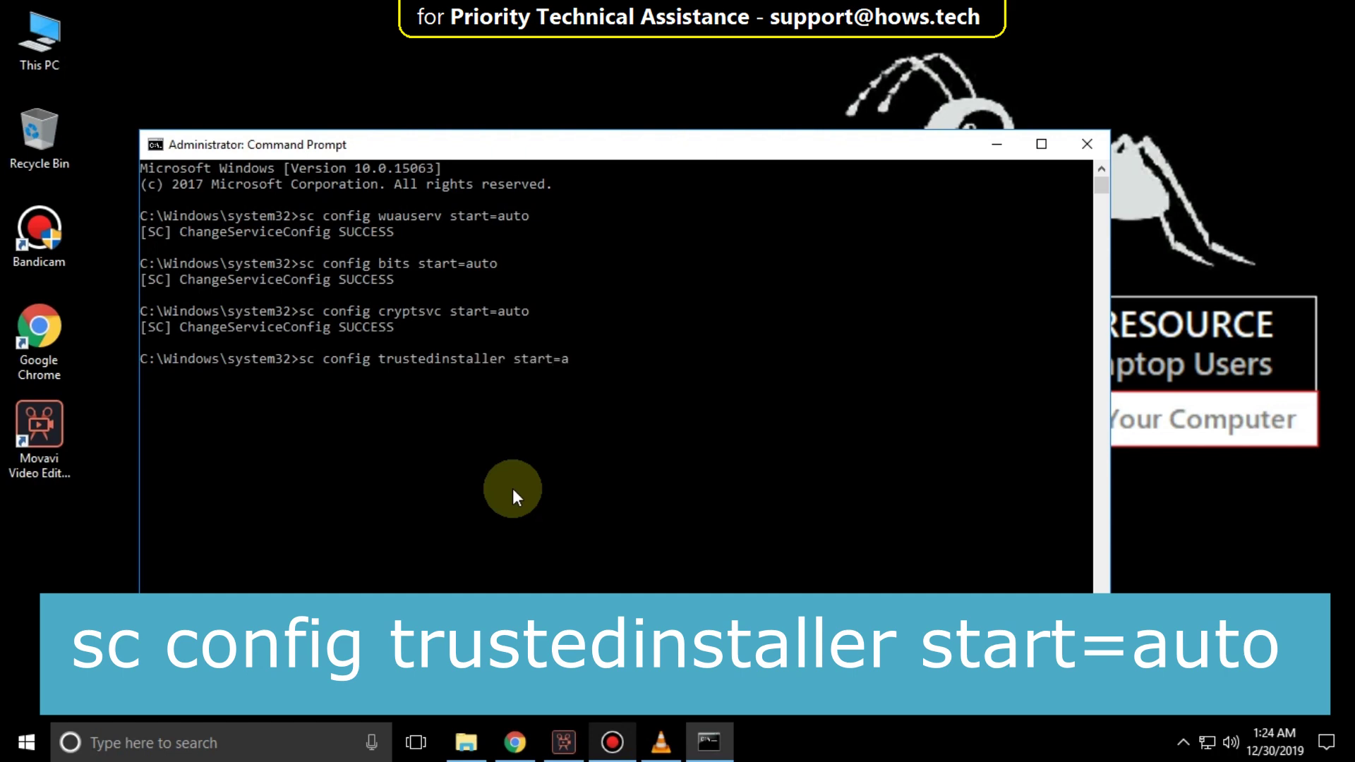
type("uto")
key("Return")
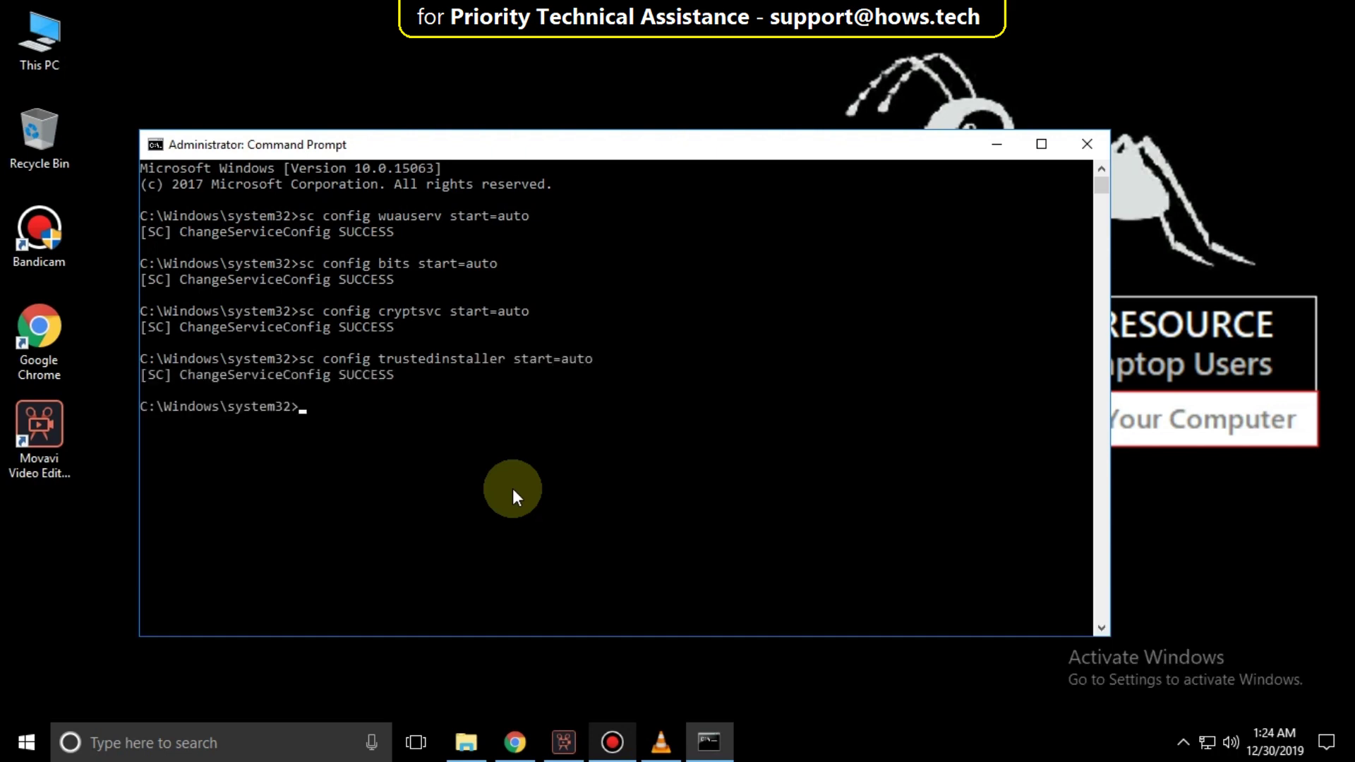
type("exit")
Close the console and launch a new administrator Command Prompt
key("Return")
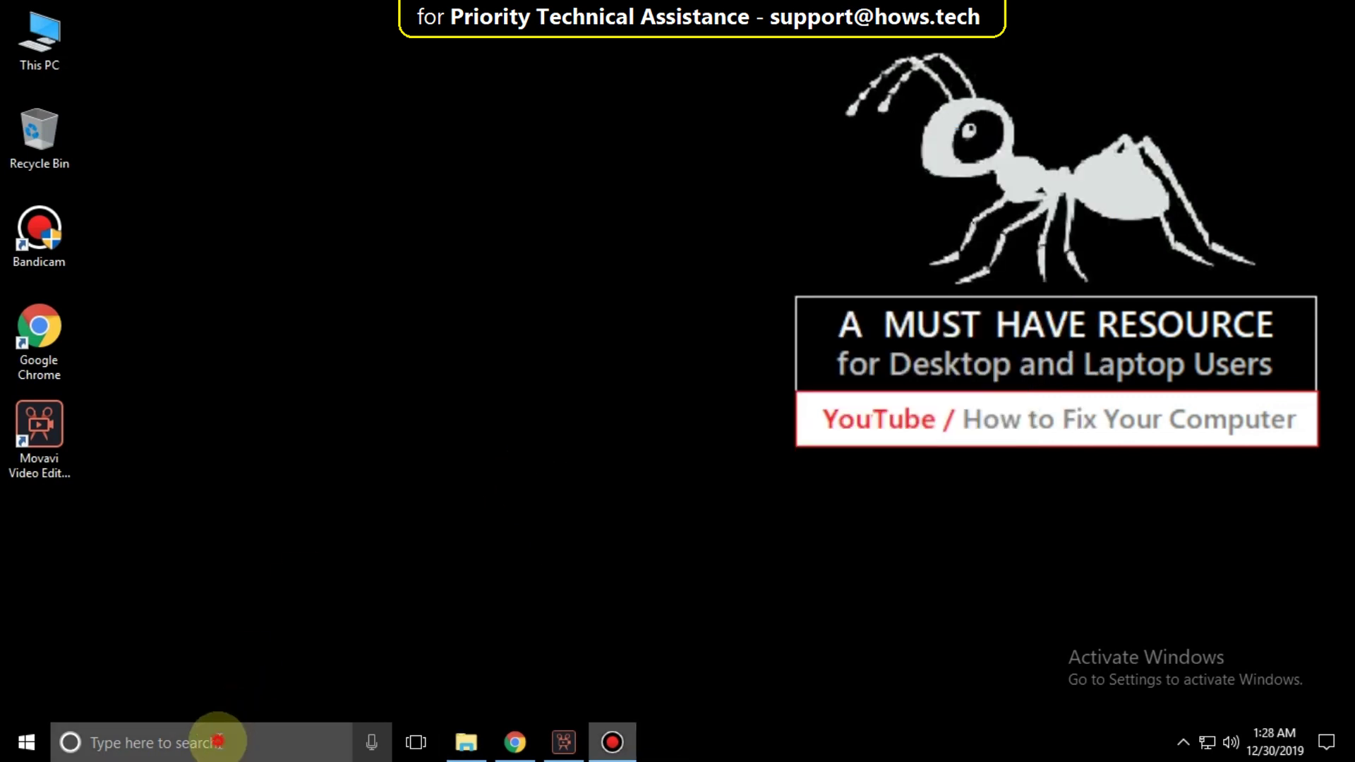
left_click(225, 737)
type("cmd")
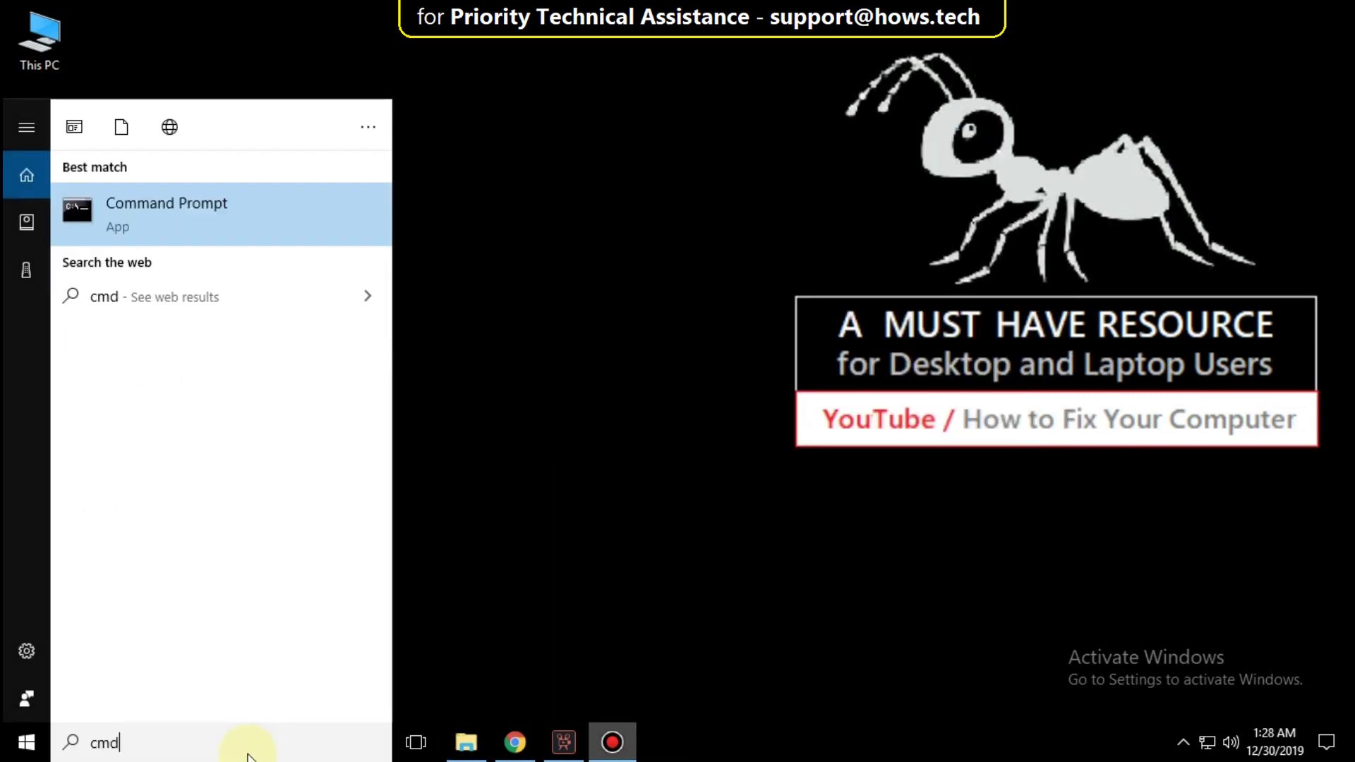
right_click(168, 223)
left_click(252, 253)
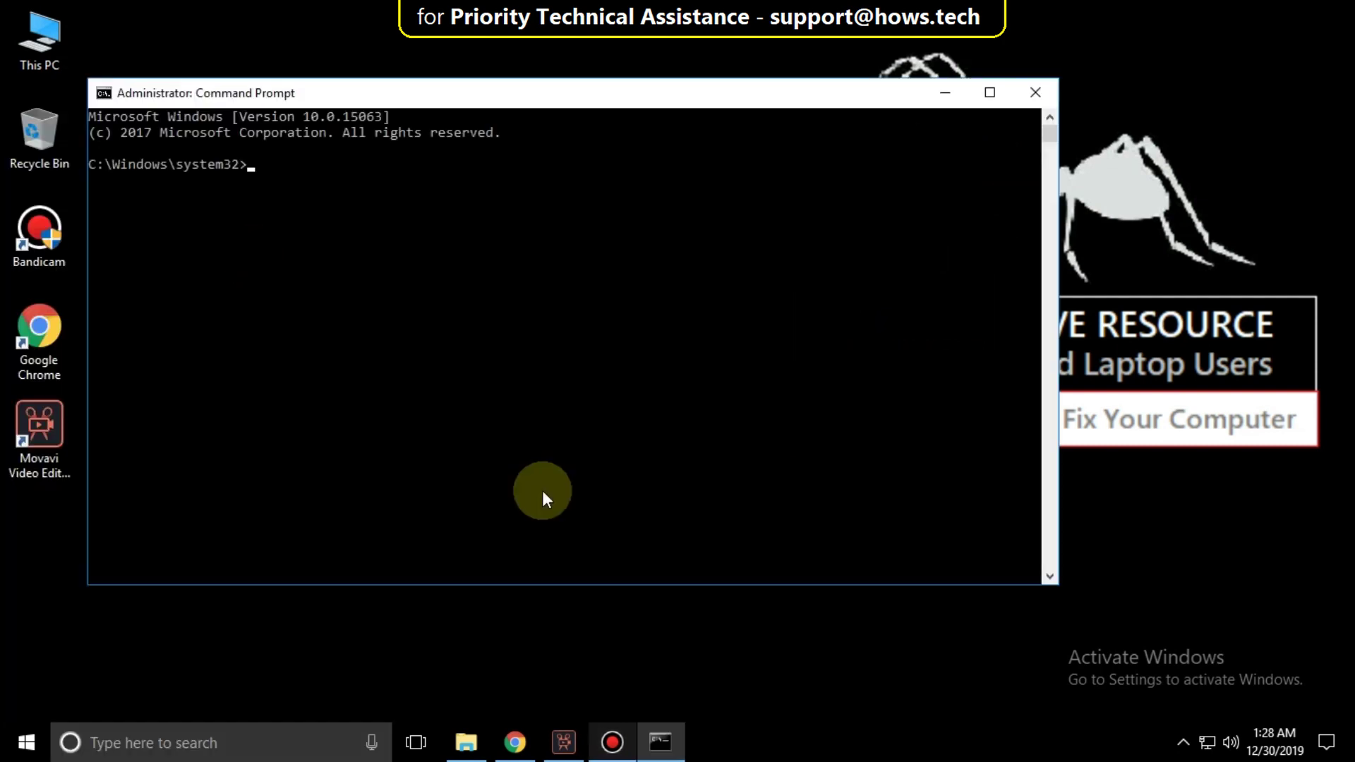
Stop the wuauserv, cryptsvc, bits and msiserver services with net stop
type("net st")
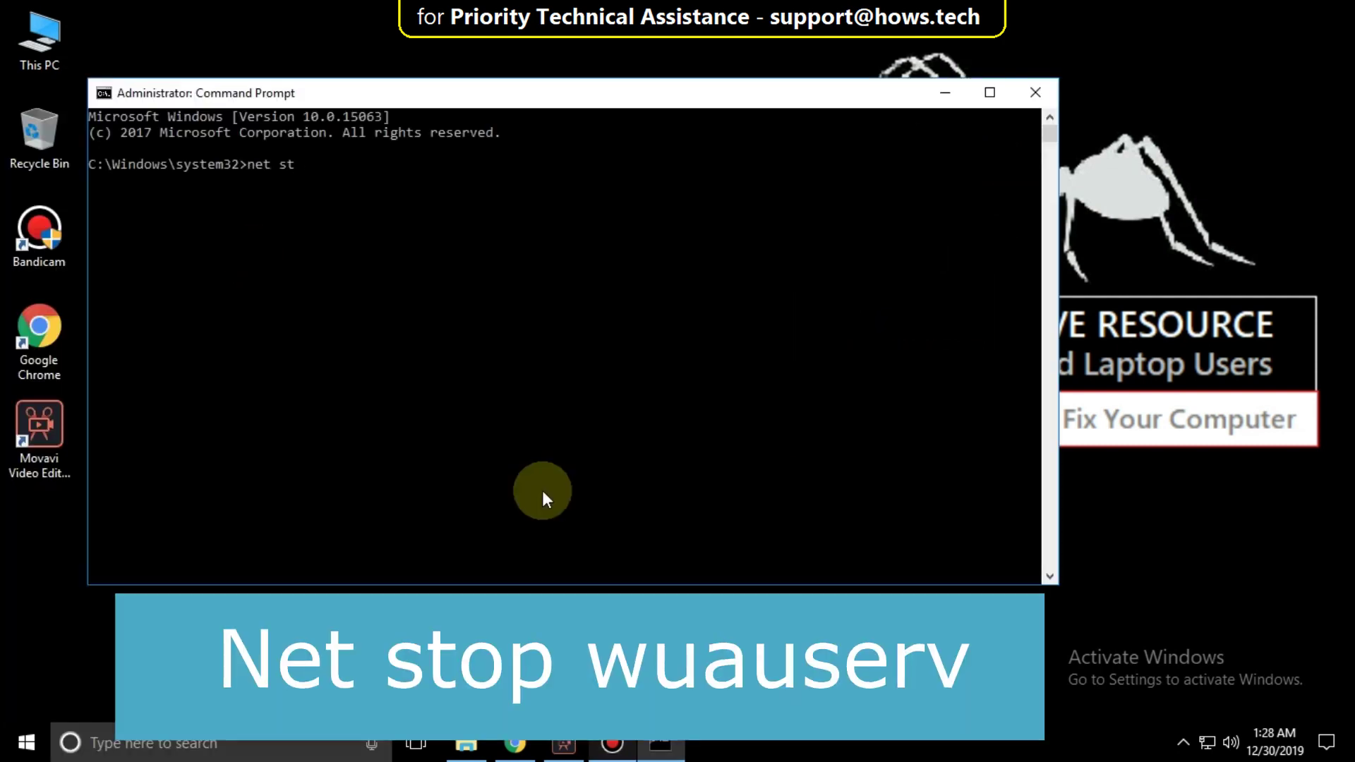
type("op wuauserv")
key("Return")
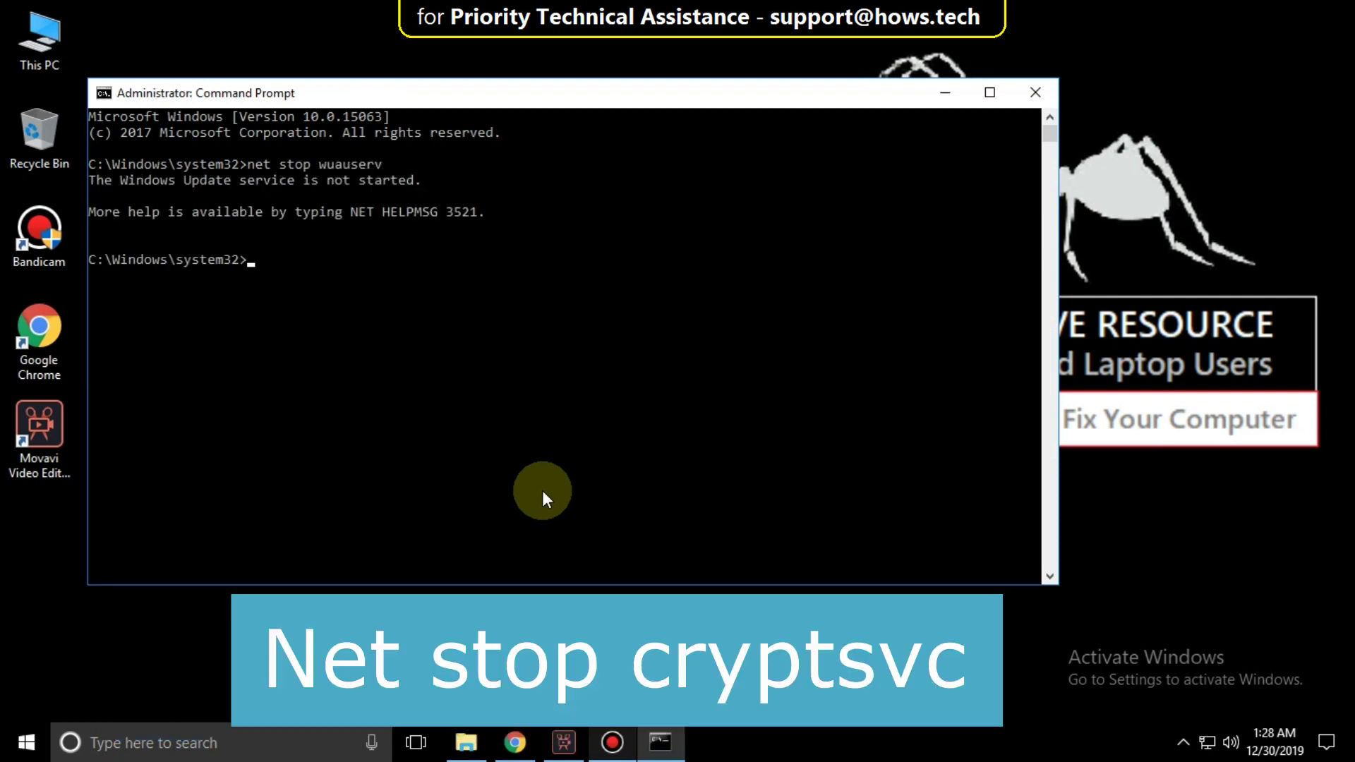
type("net stop")
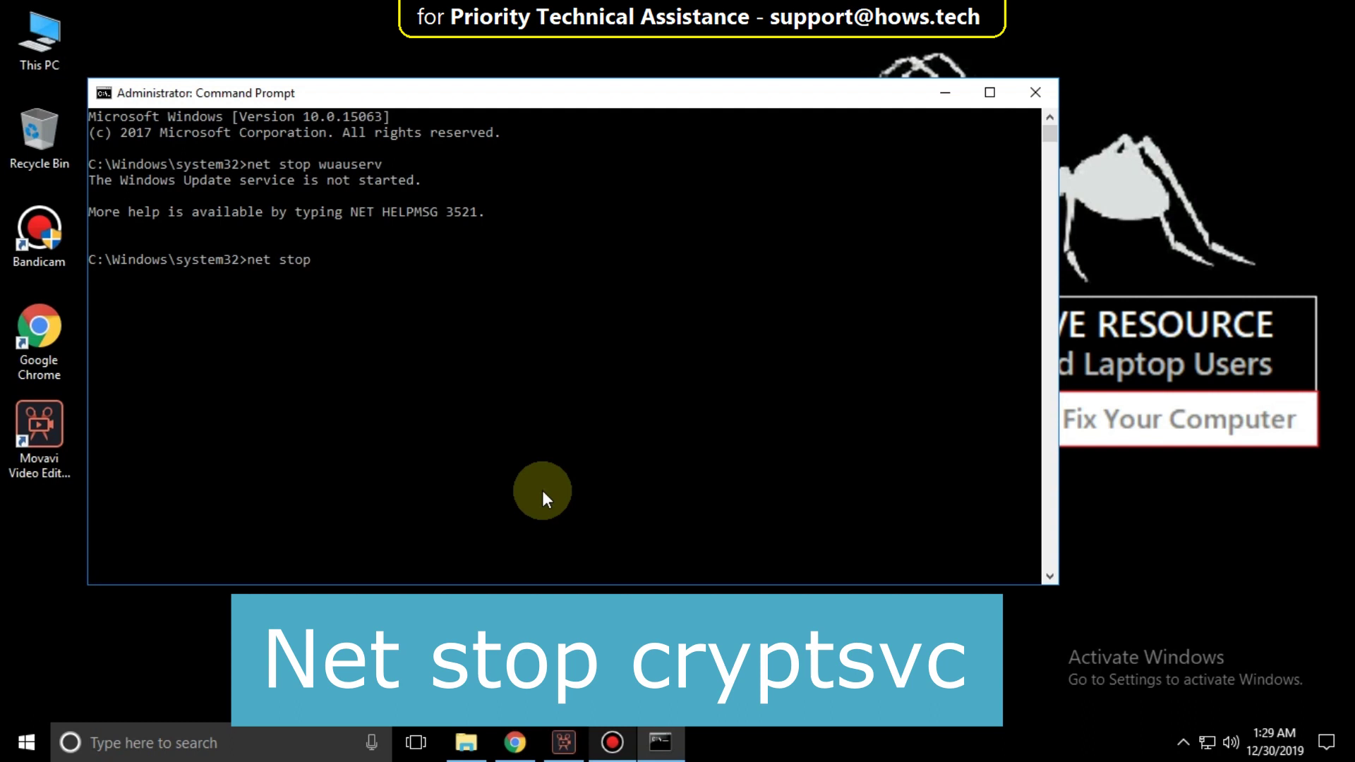
type(" cryptsvc")
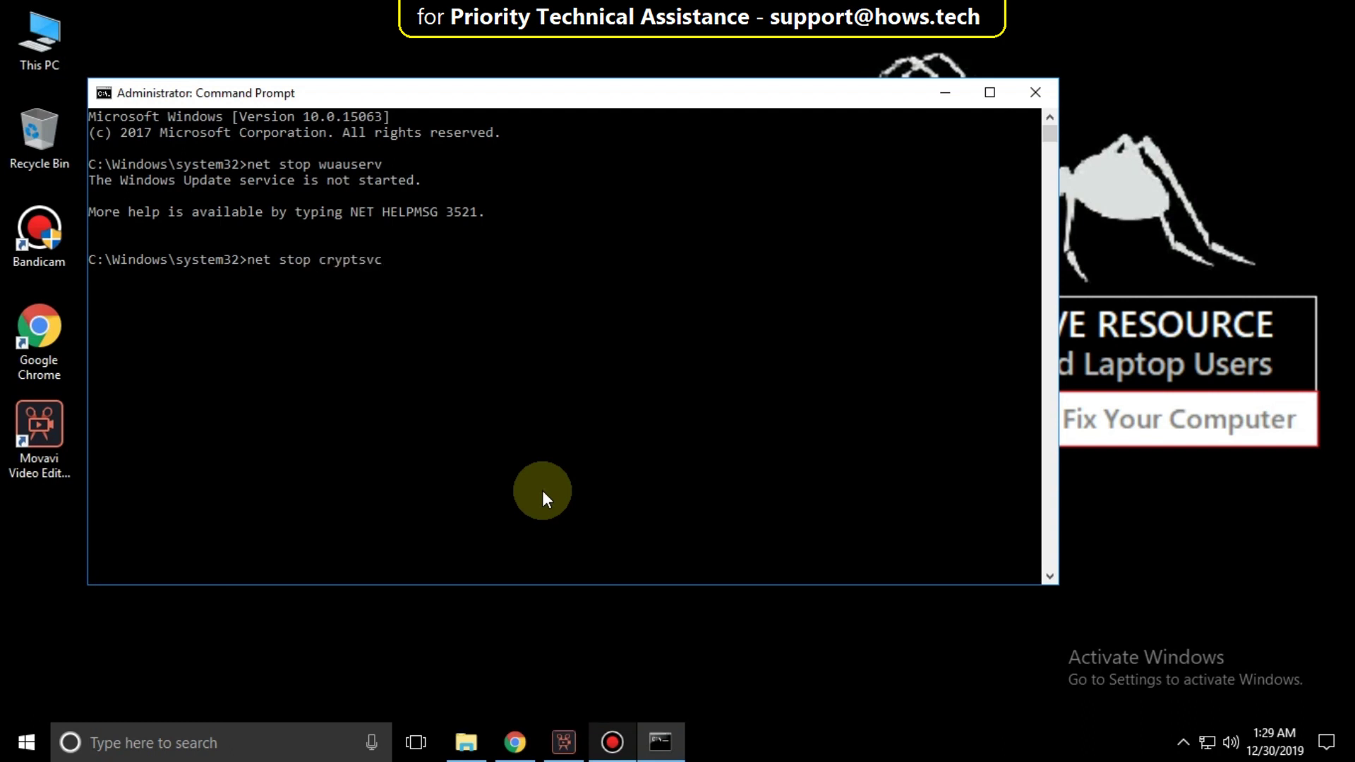
key("Return")
type("n")
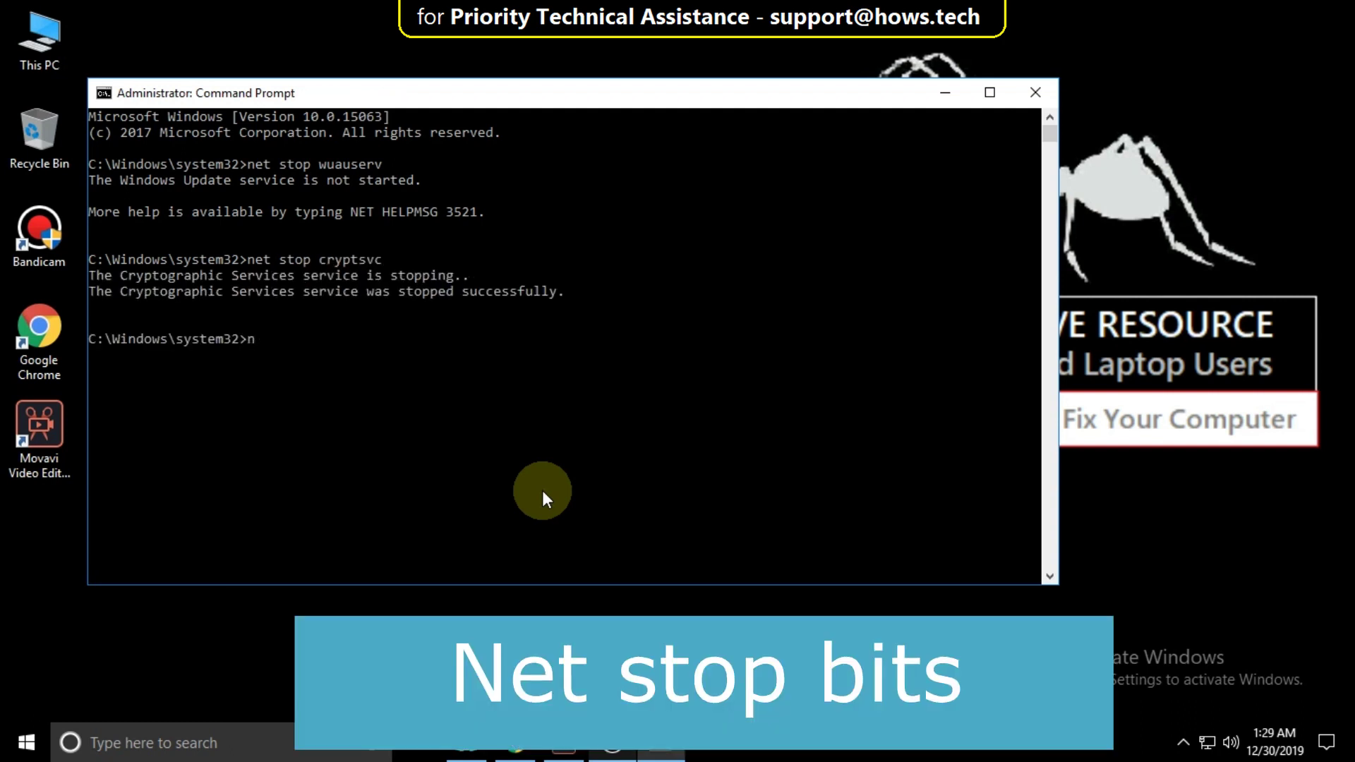
type("et stop bits")
key("Return")
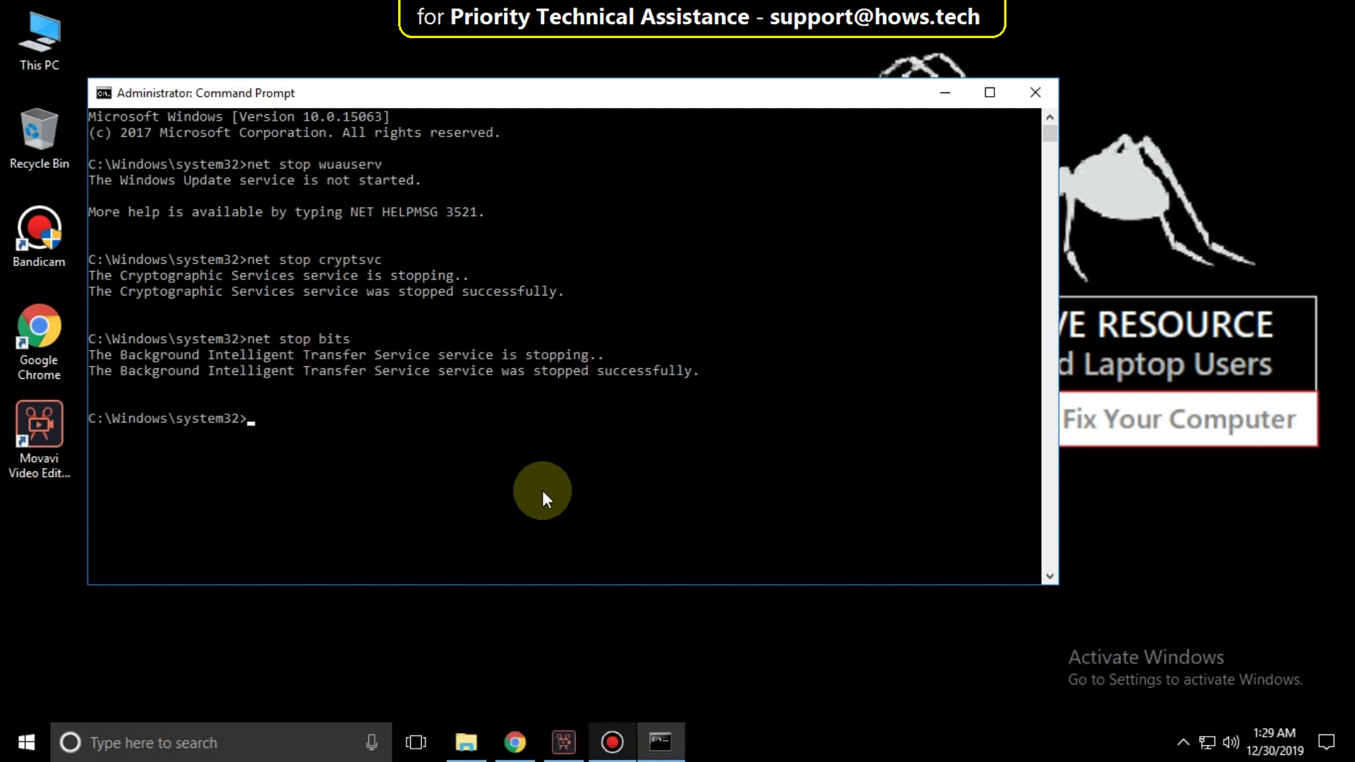
type("net stop ")
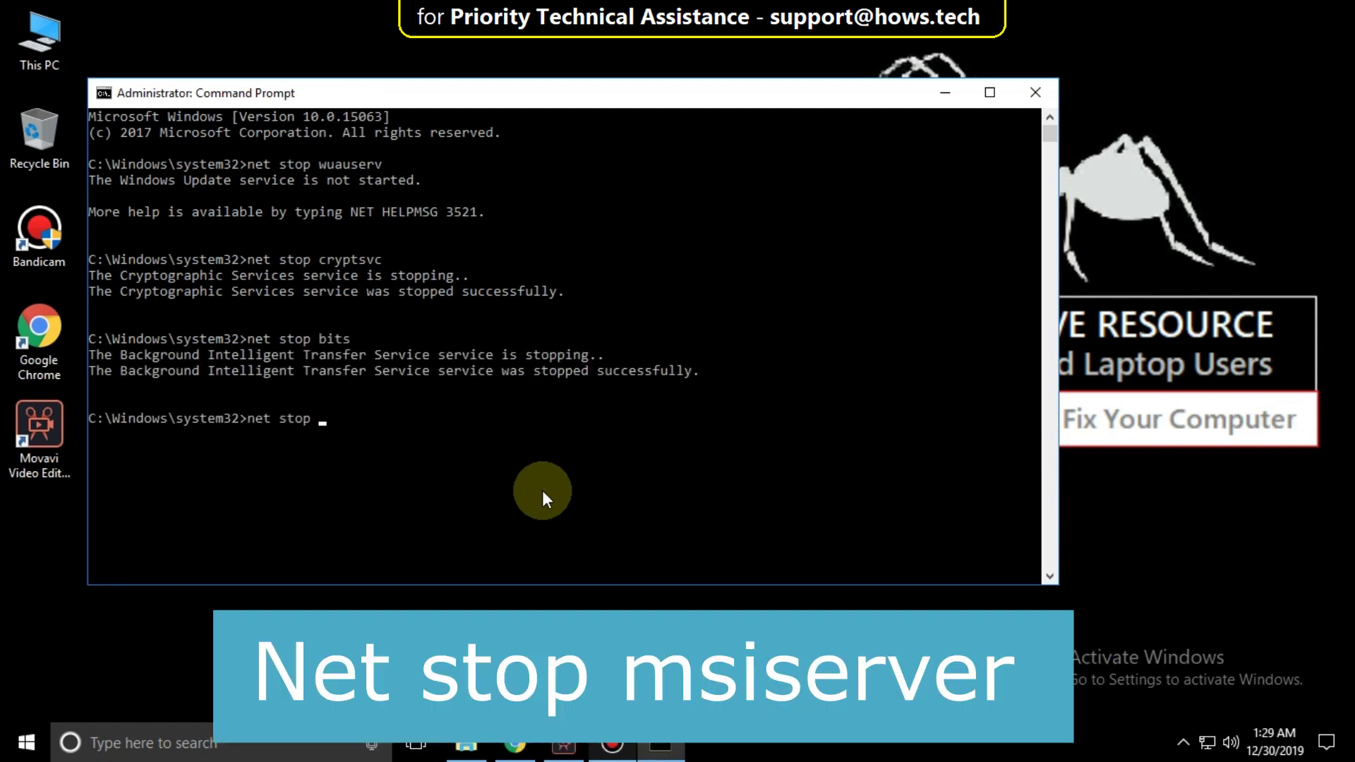
type("msiserver")
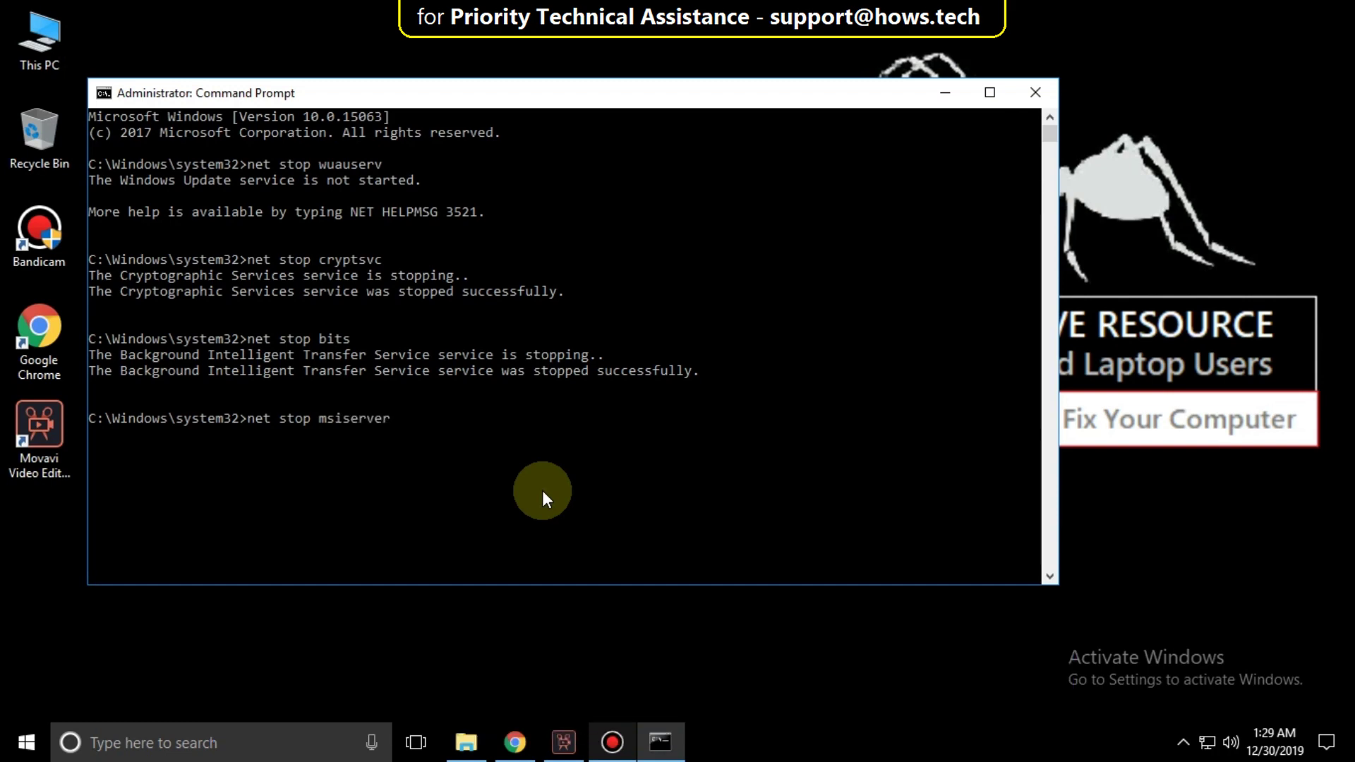
key("Return")
Try renaming c:\windows\softwaredistribustion and system32\catroon2 to their .old names
type("ren")
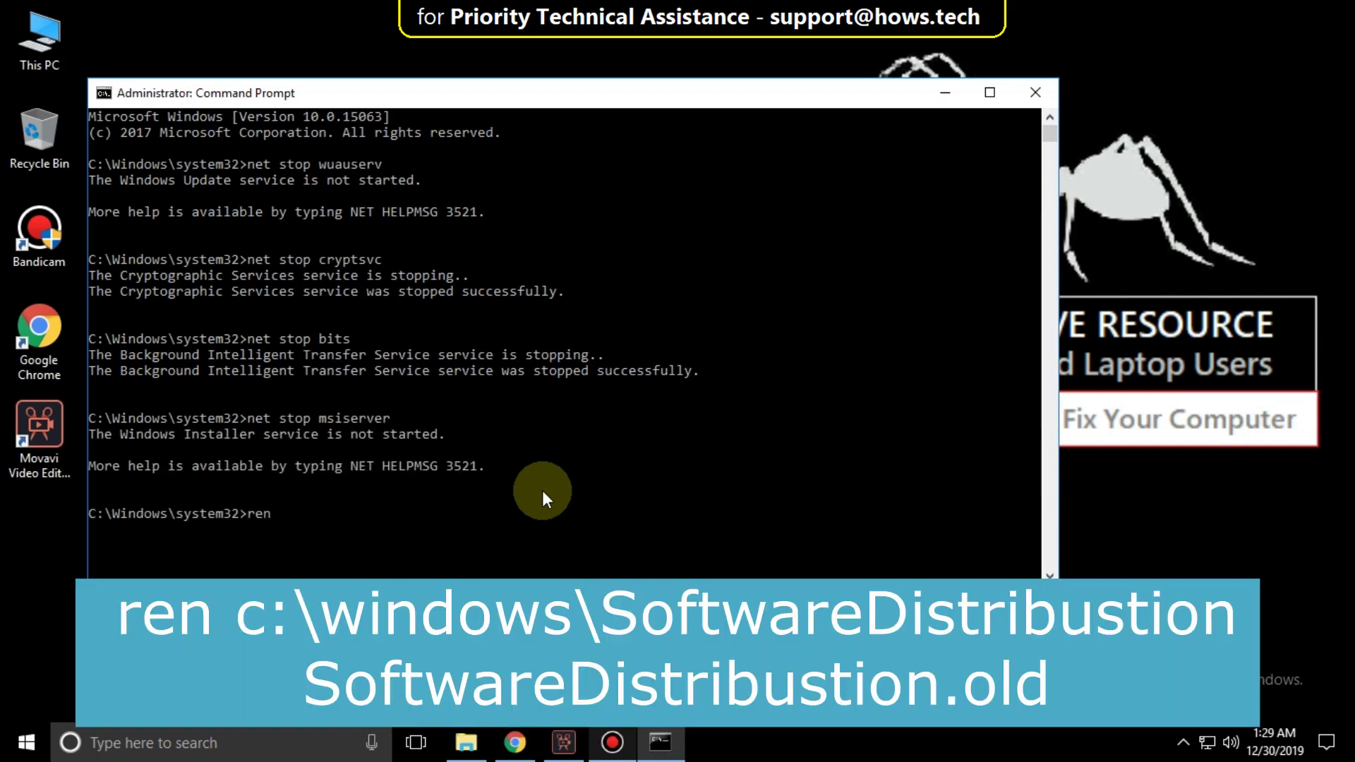
type(" c:\\windows\\softwaredistribu")
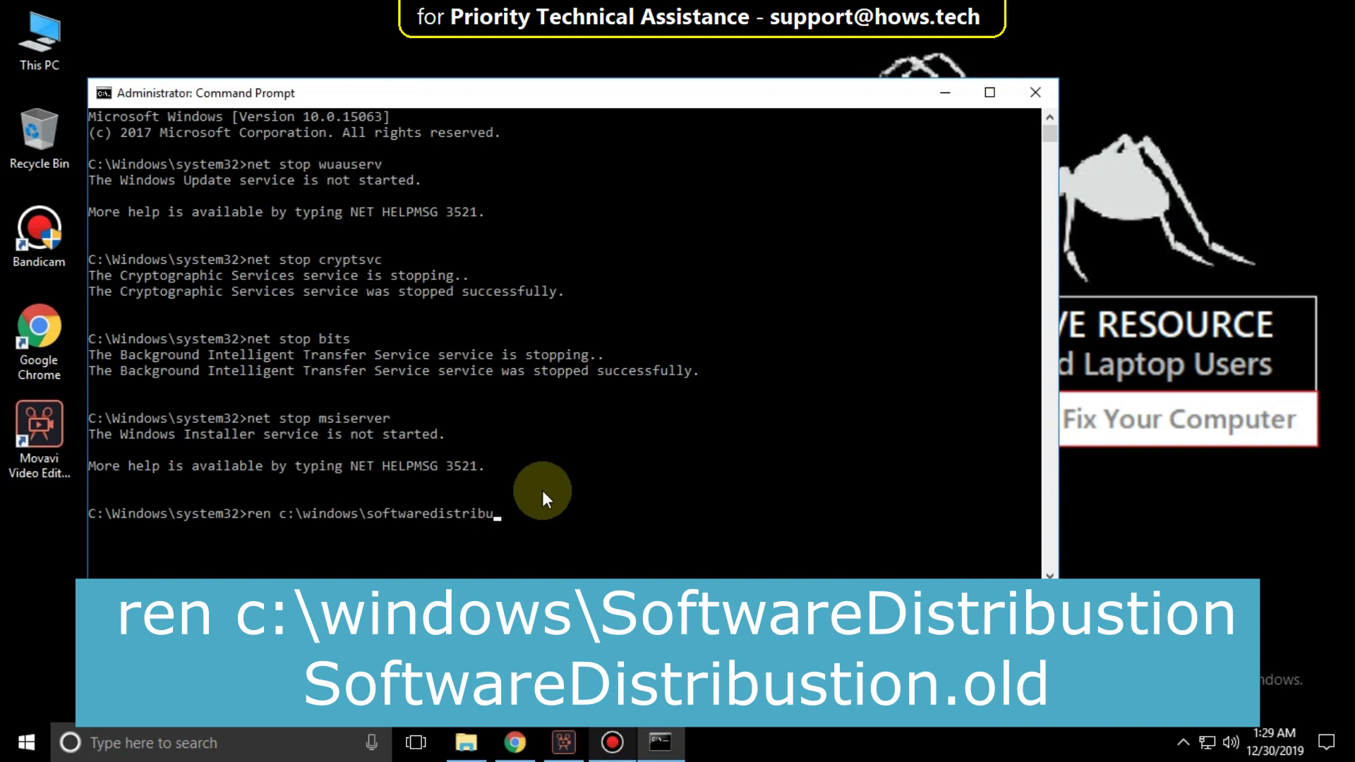
type("stion softwaredistribustio")
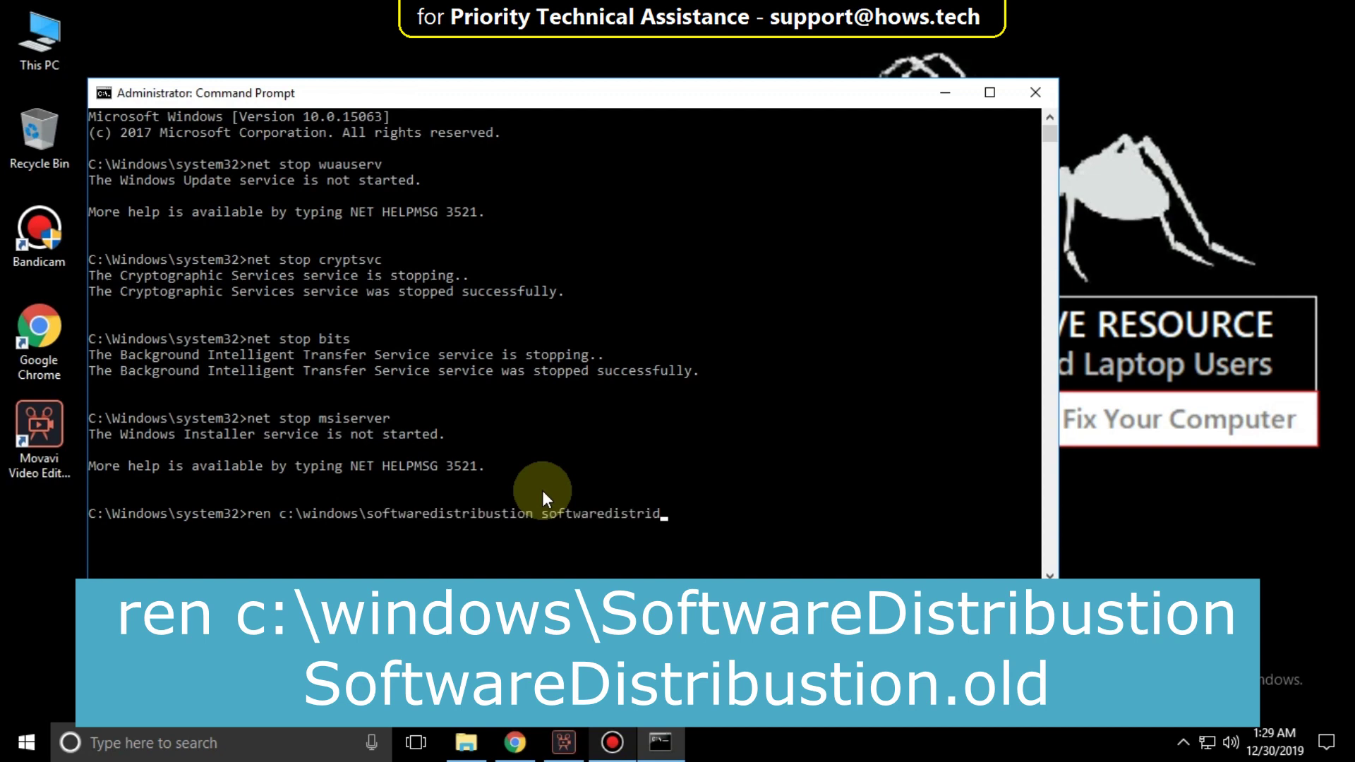
type("n.old")
key("Return")
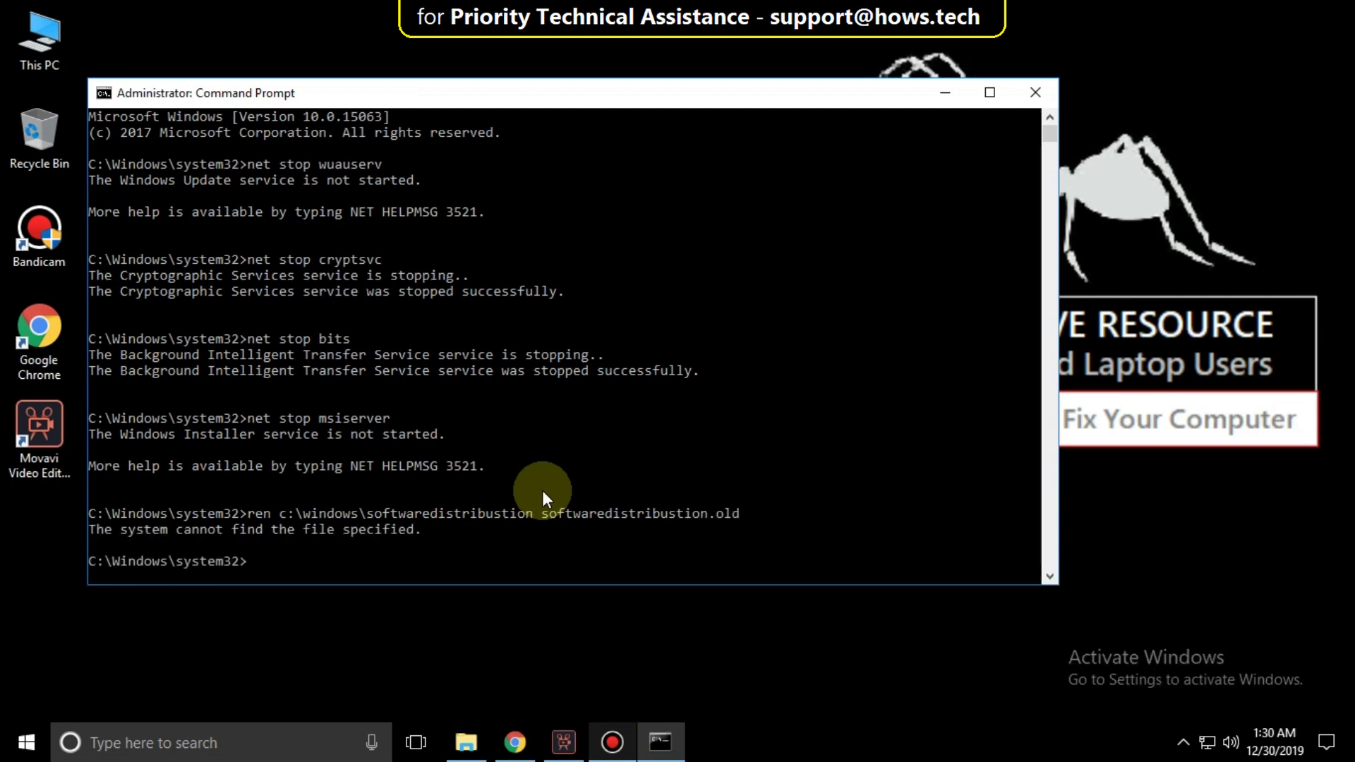
type("ren c:\\windows")
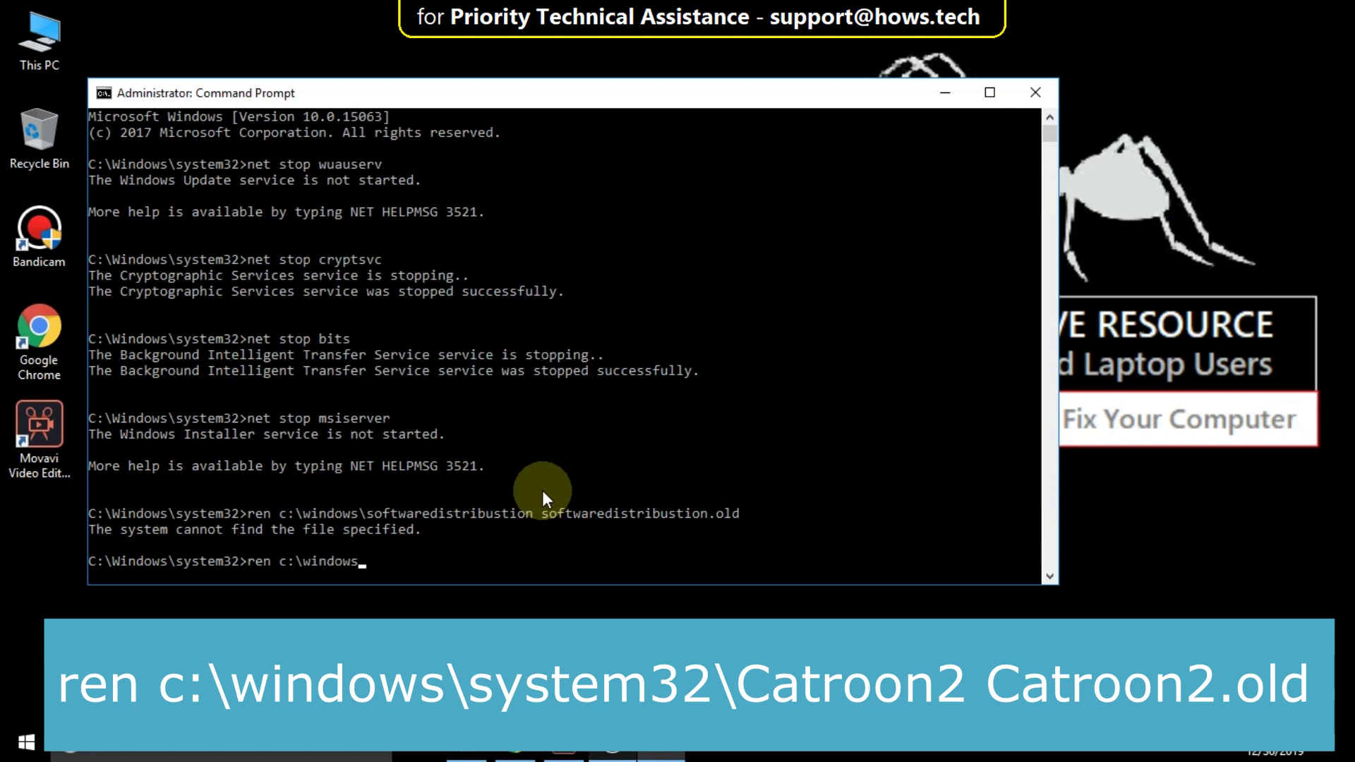
type("\\system32\\catroon2 catroon")
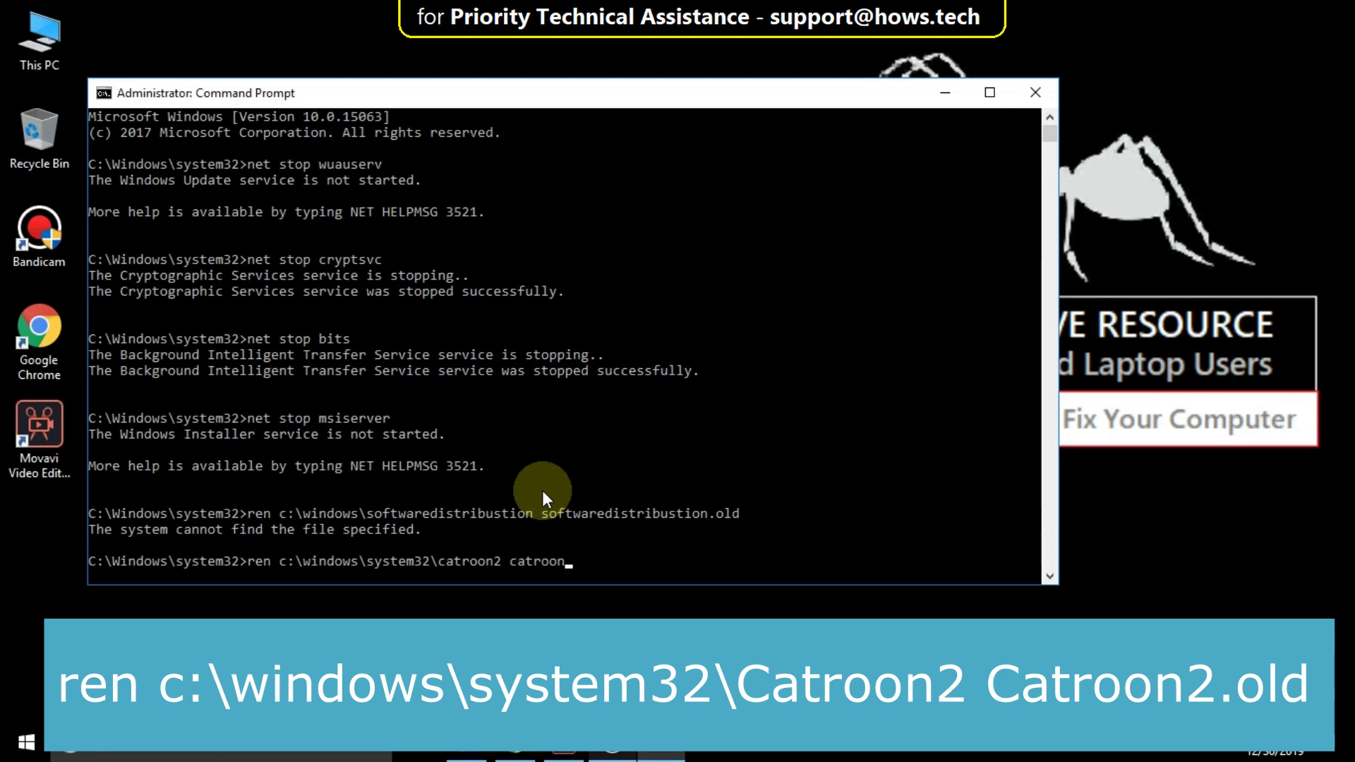
type("2.old")
key("Return")
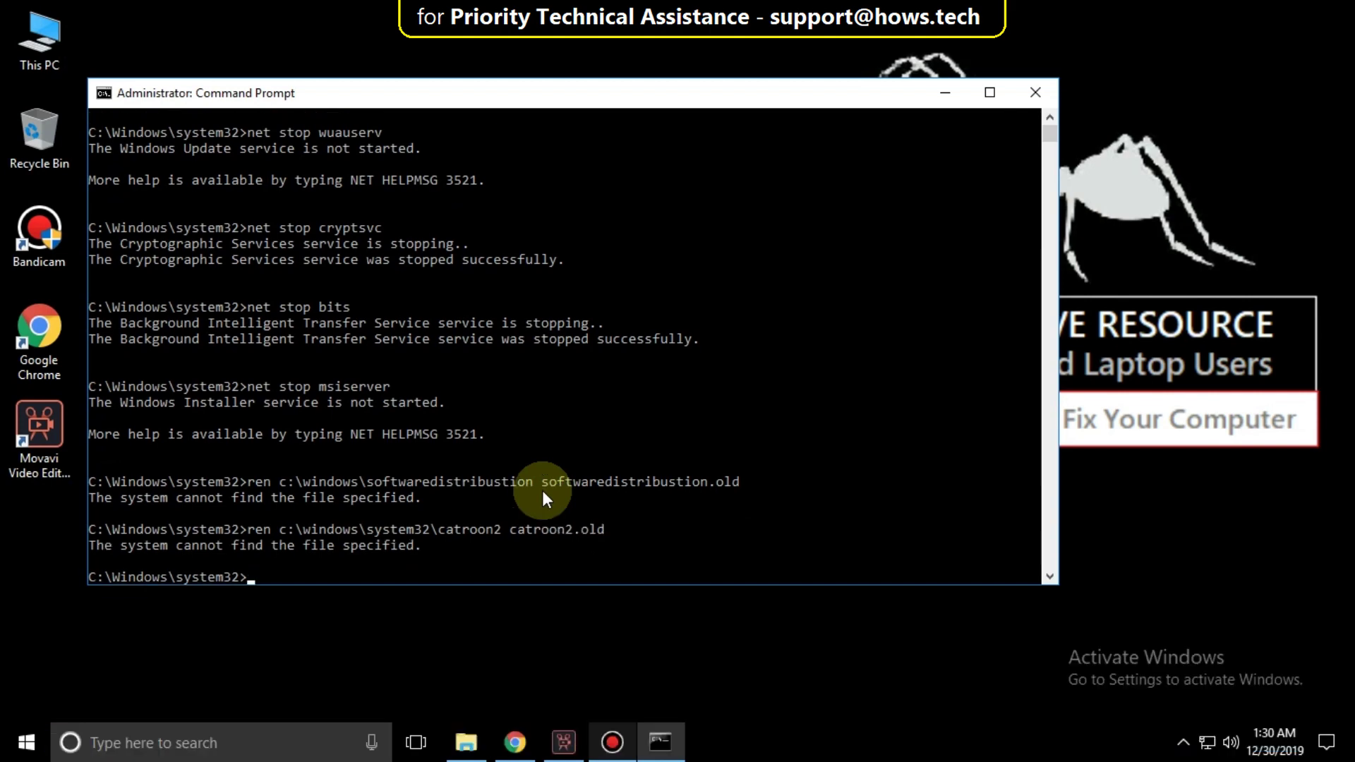
Start wuauserv, cryptsvc, bits and msiserver with net start, then exit the console
type("net start")
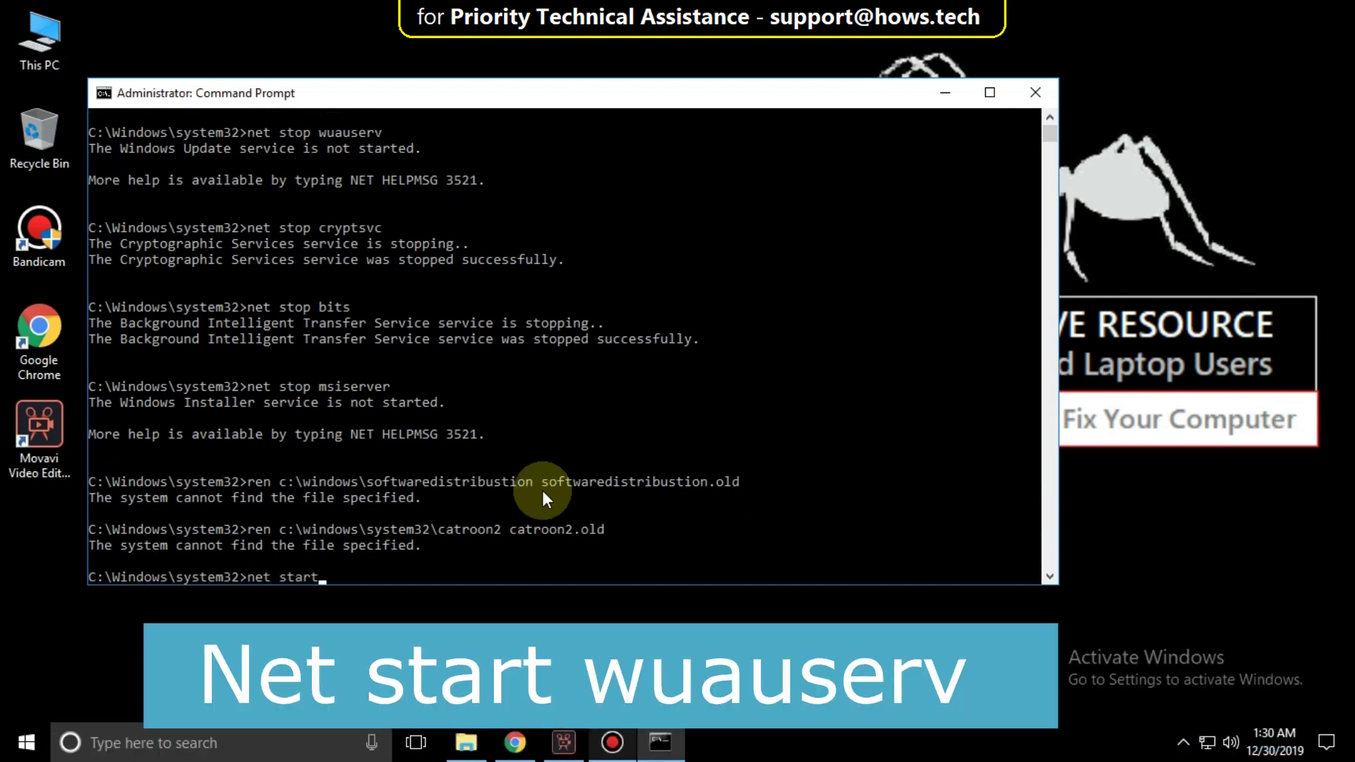
type(" wuauserv")
key("Return")
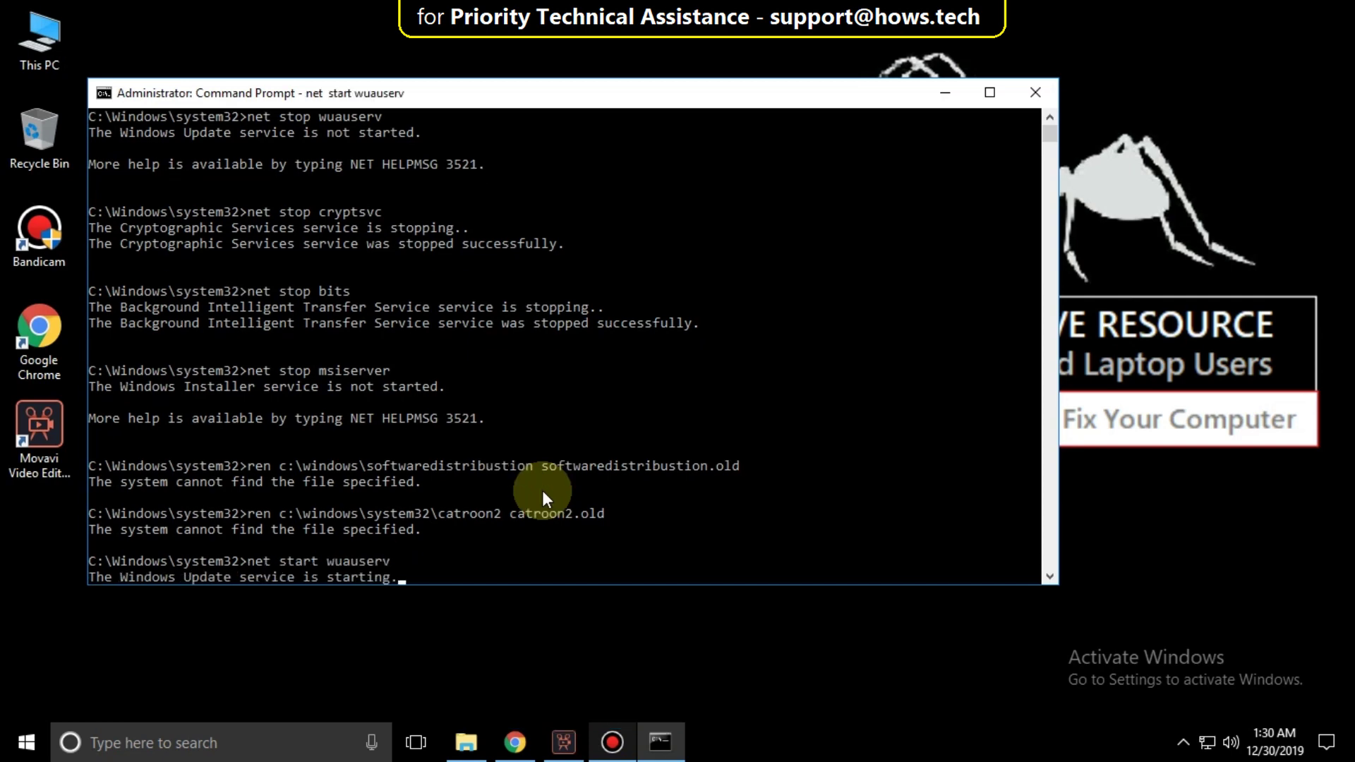
type("nets")
key("BackSpace")
type("start")
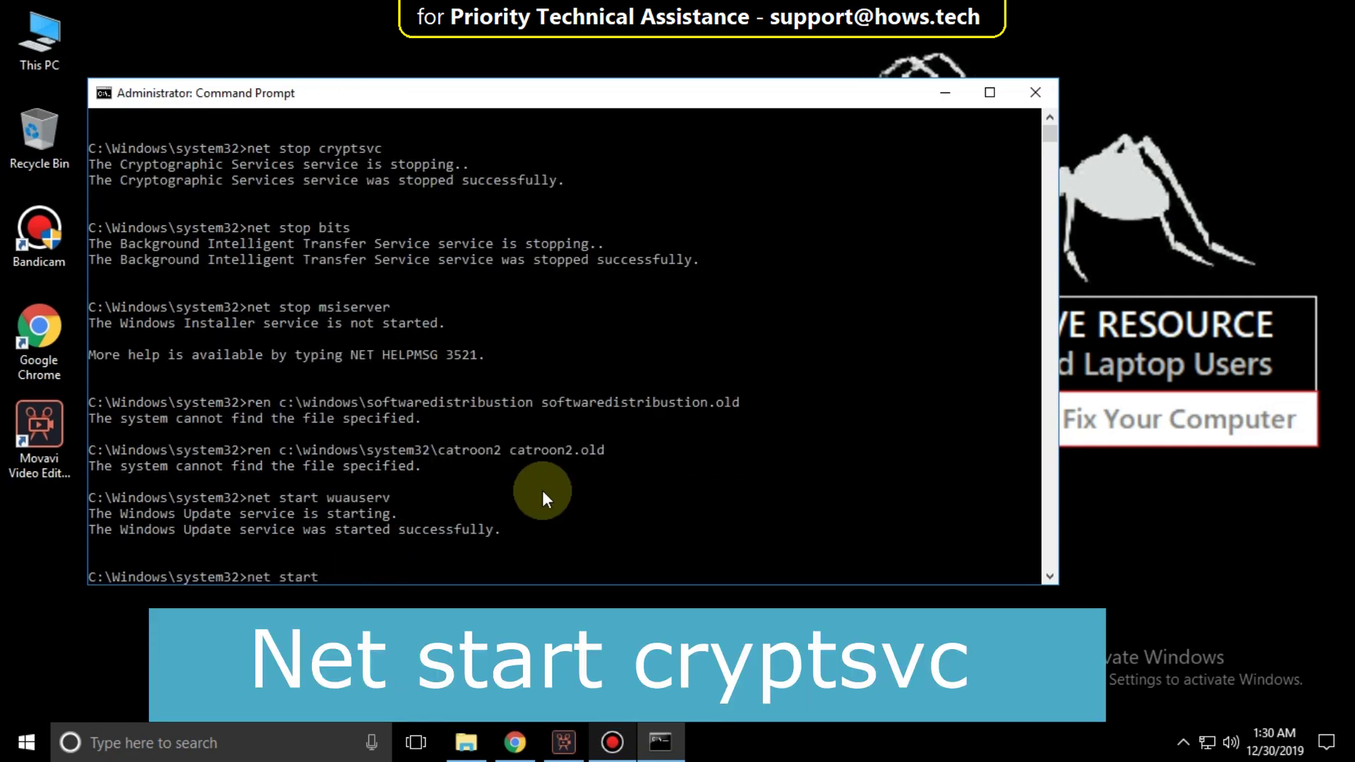
type(" cryptsvc")
key("Return")
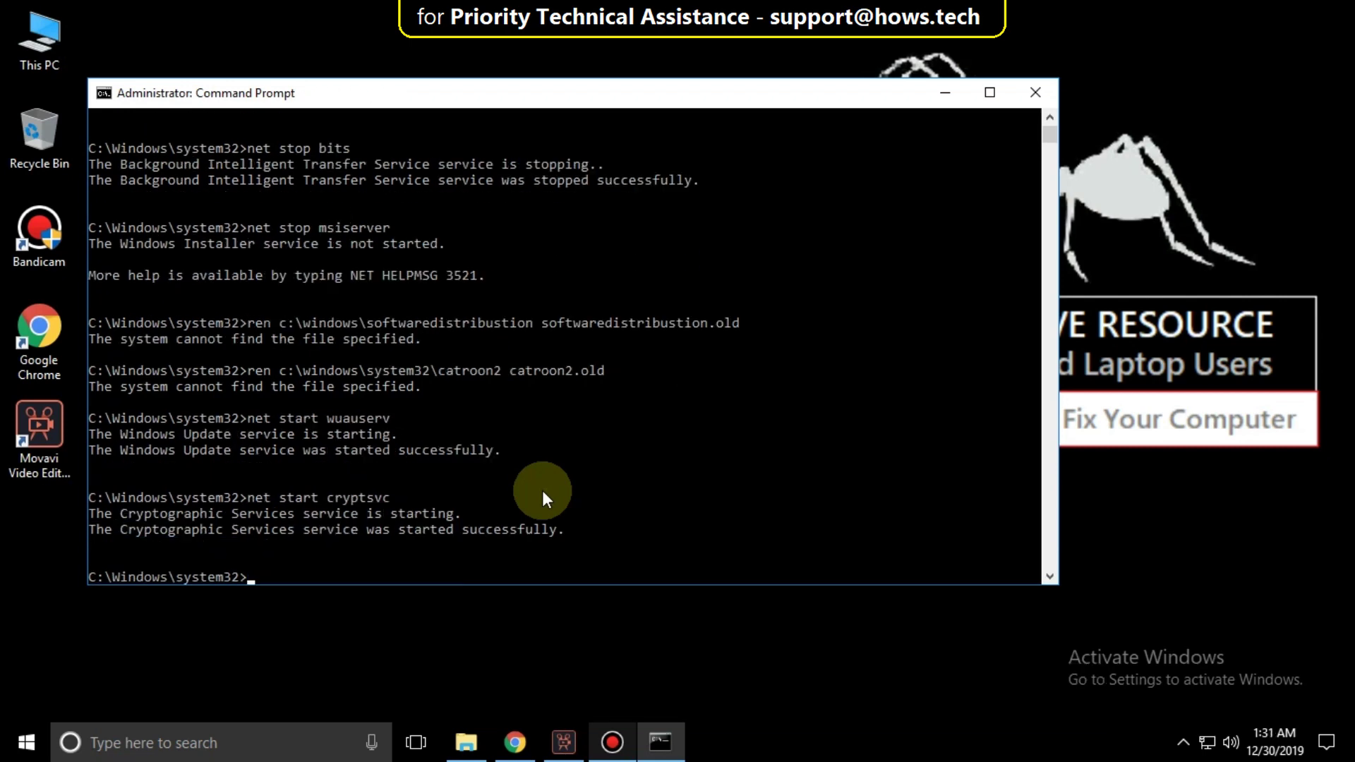
type("net start bits")
key("Return")
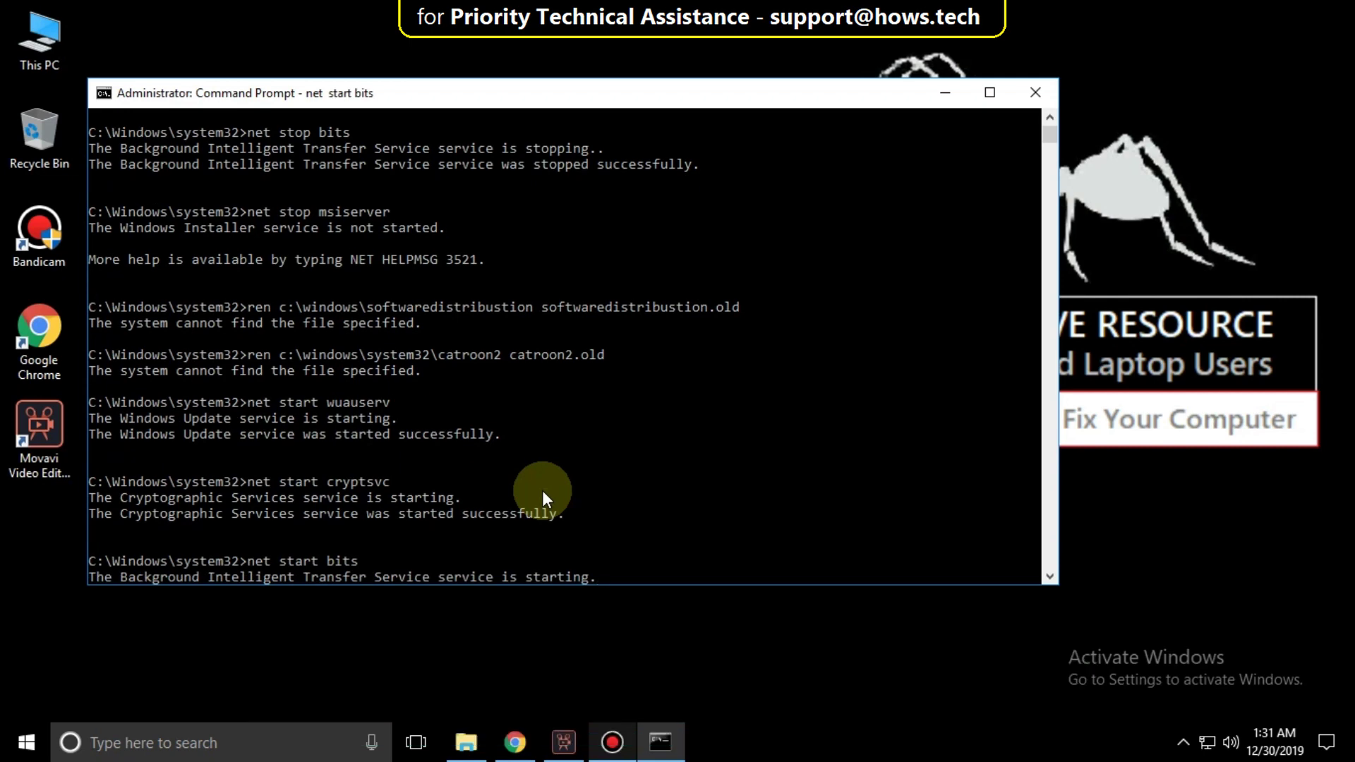
type("net start msiserver")
key("Return")
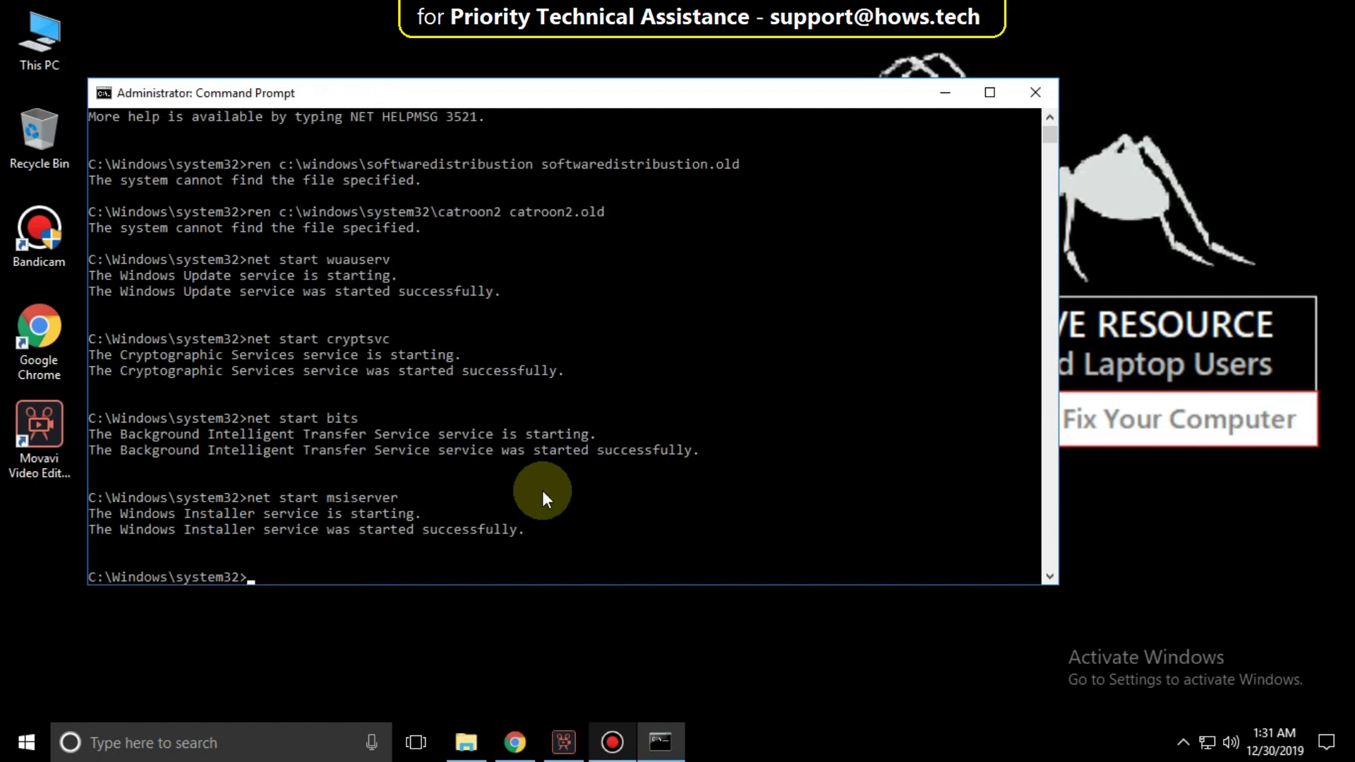
type("exit")
key("Return")
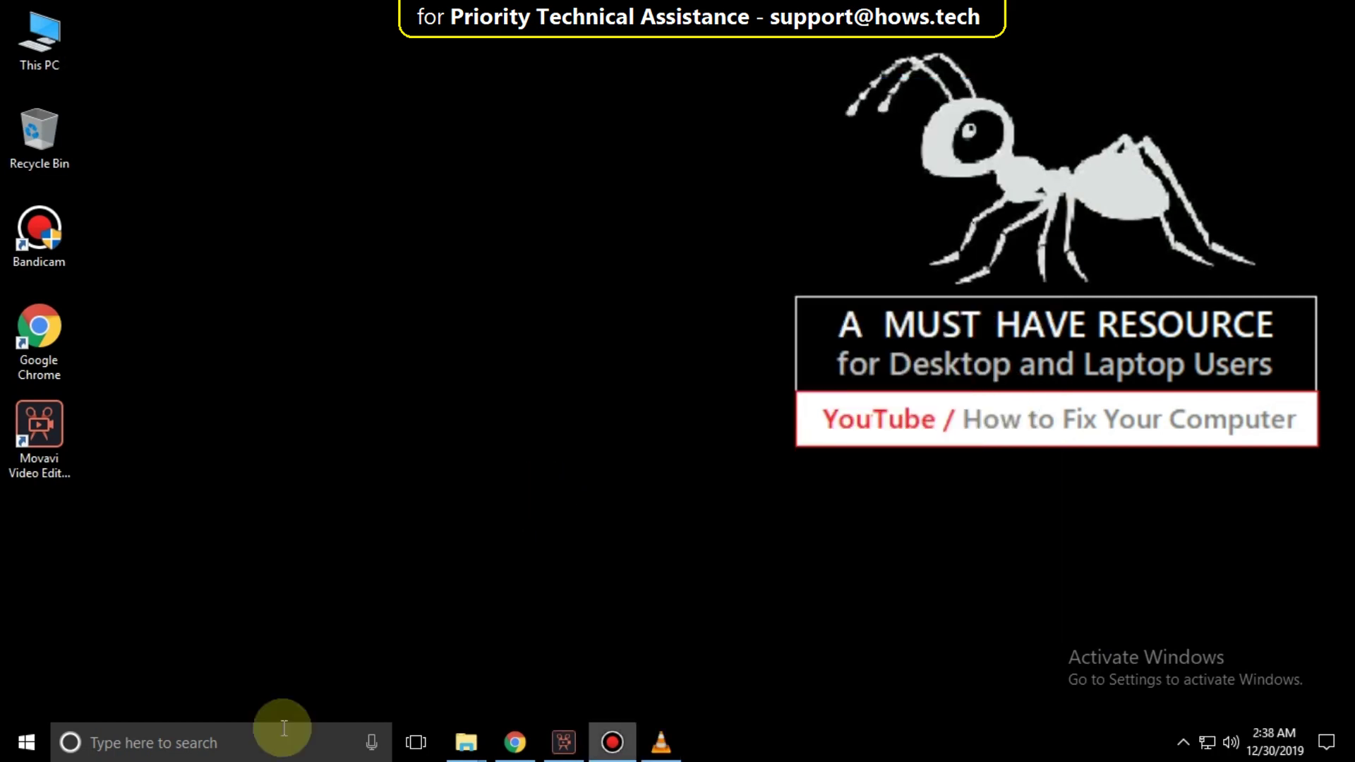
Find powershell in Windows search and launch Windows PowerShell as administrator
left_click(269, 746)
type("po")
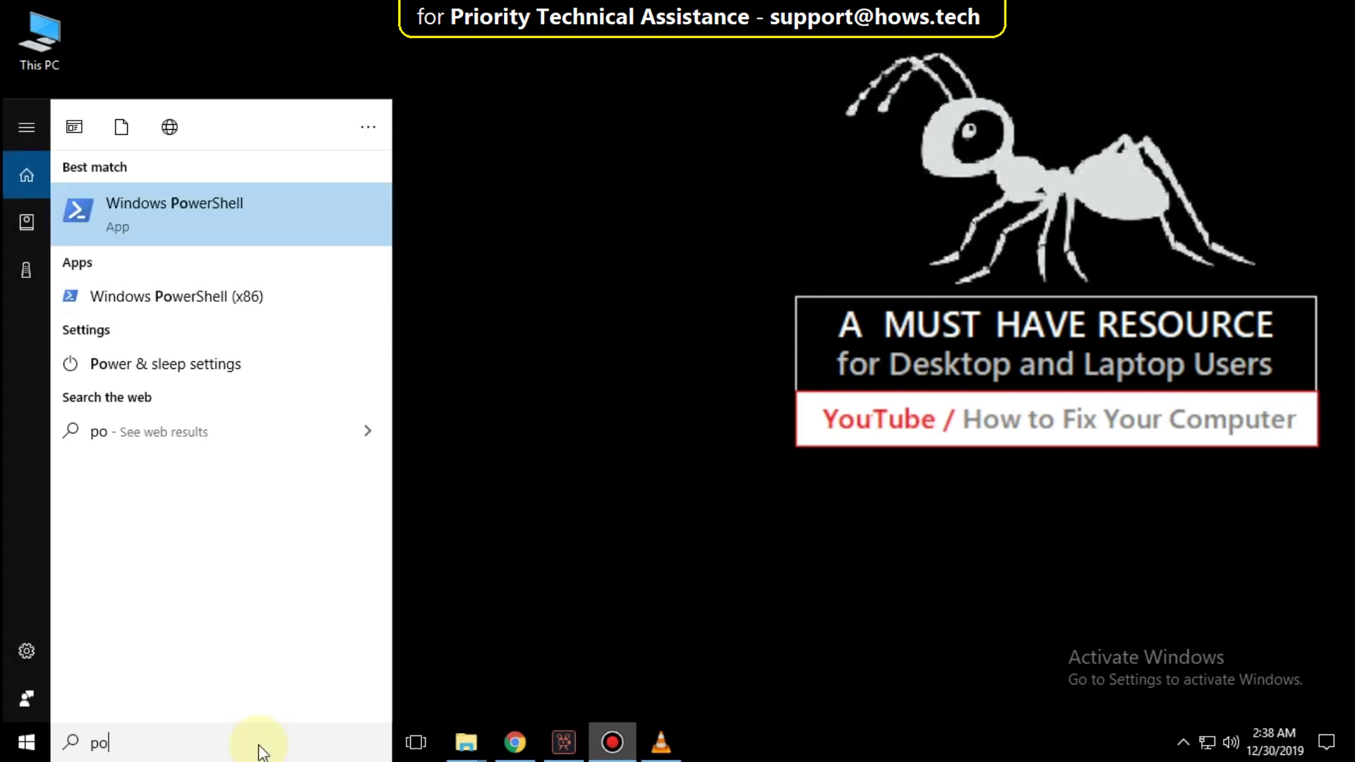
type("wershe")
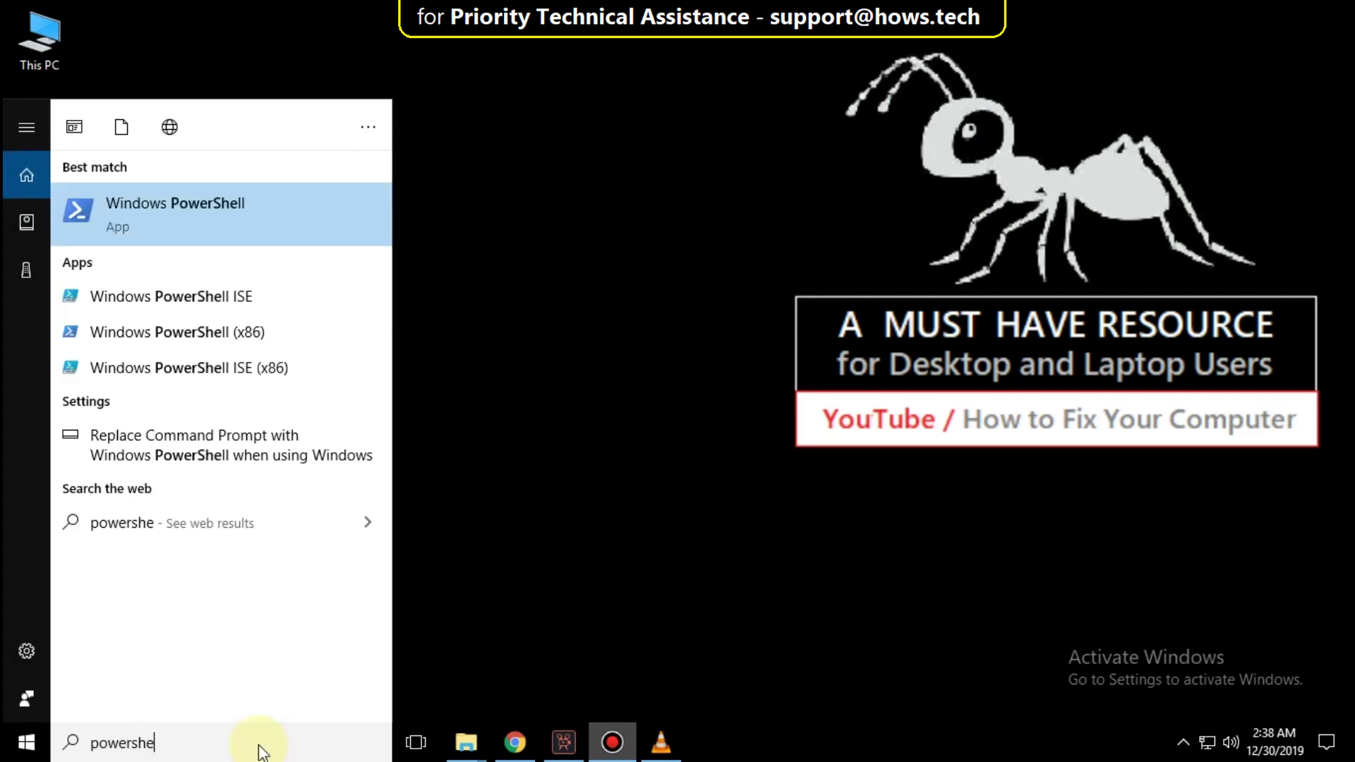
type("ll")
right_click(241, 203)
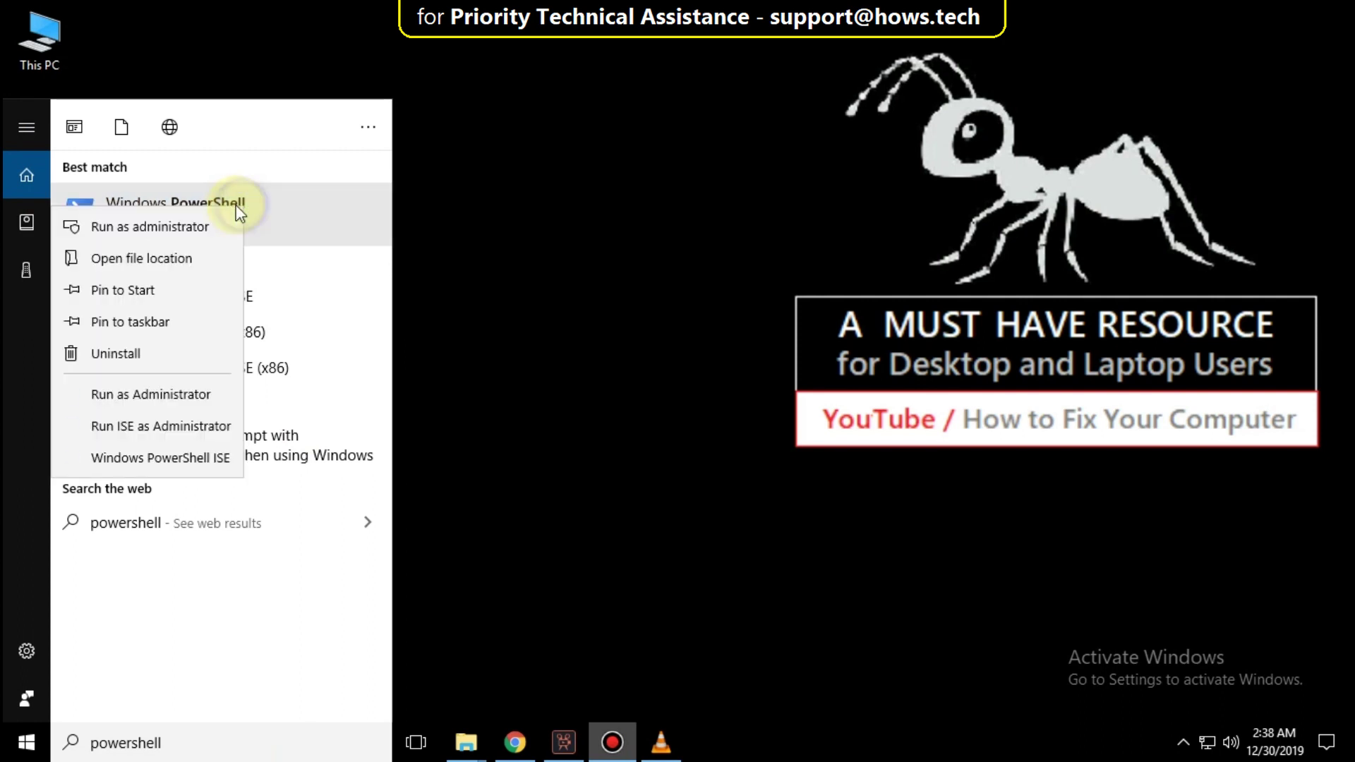
left_click(146, 224)
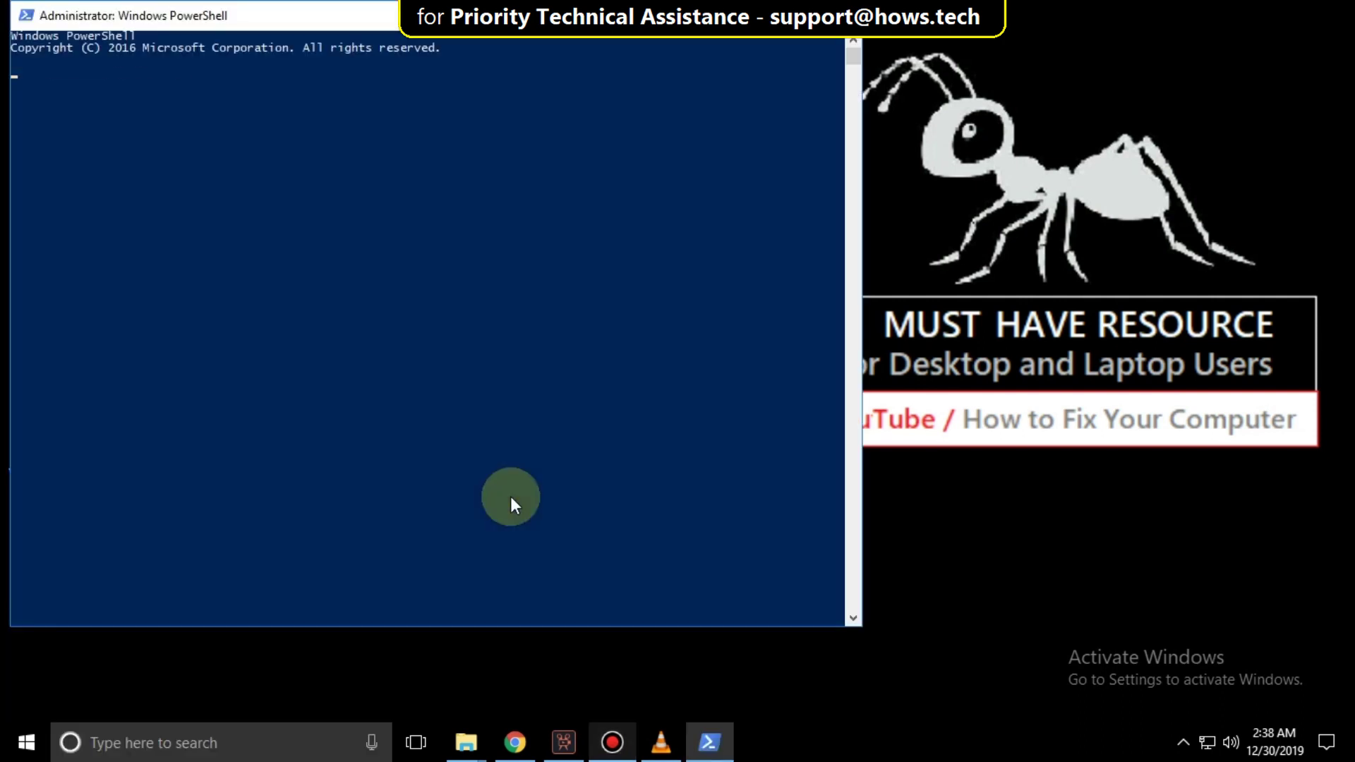
Run wuauclt.exe/updatenow in PowerShell, then exit the window
type("wuau")
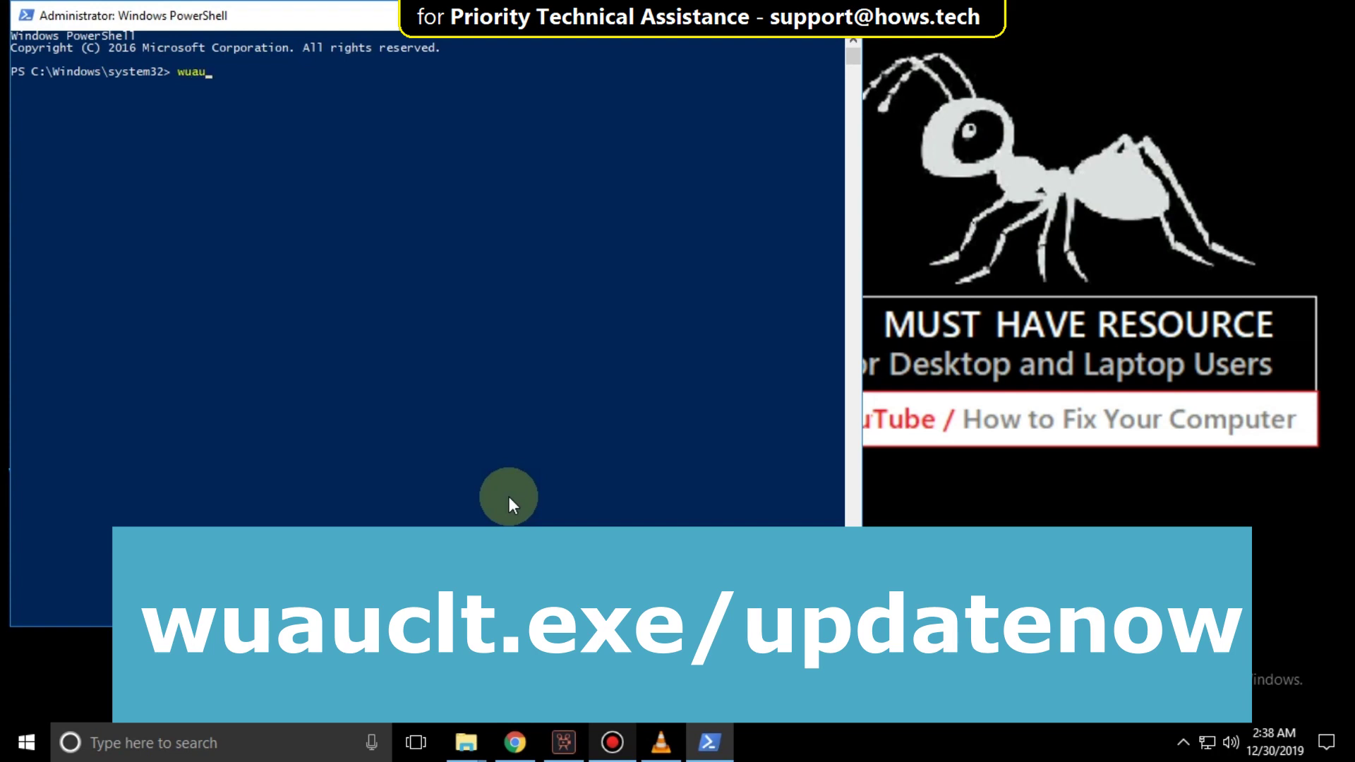
type("clt.exe/updatenow")
key("Return")
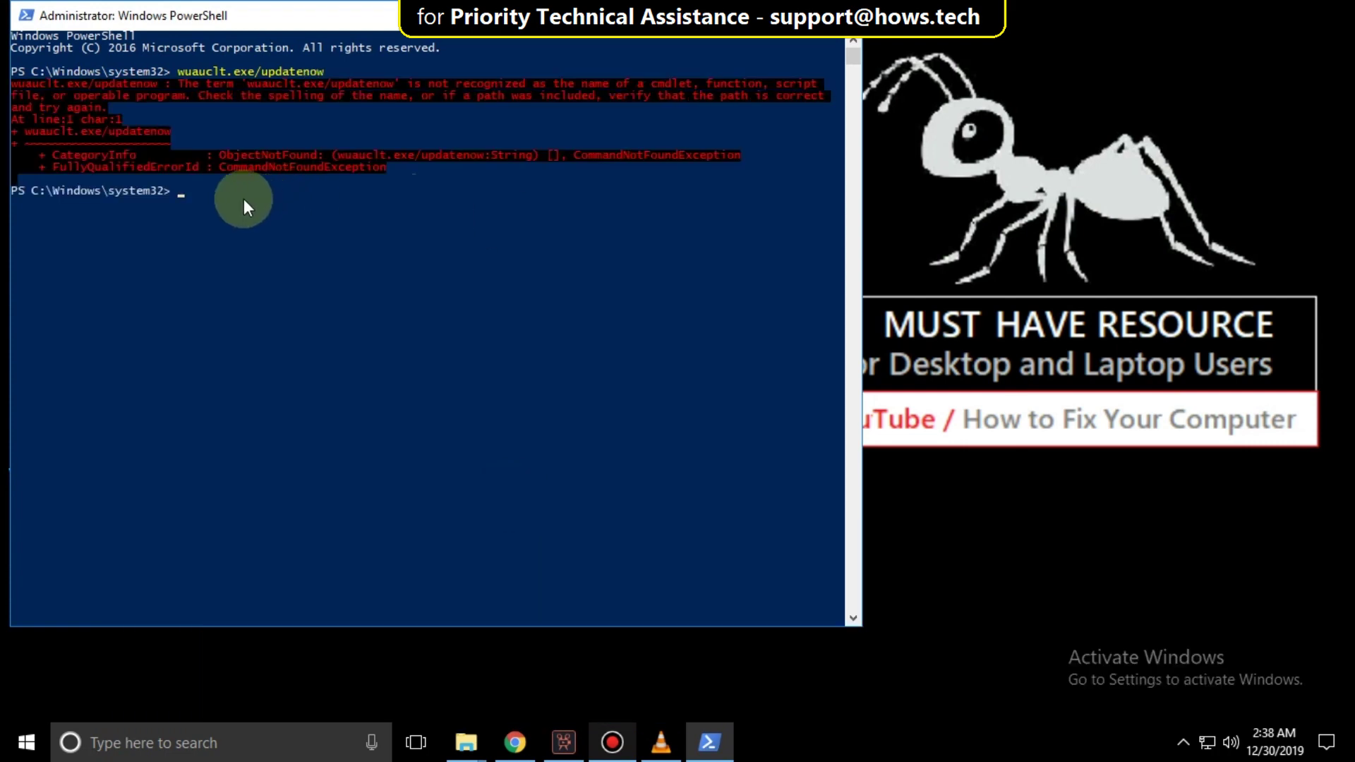
type("exit")
key("Return")
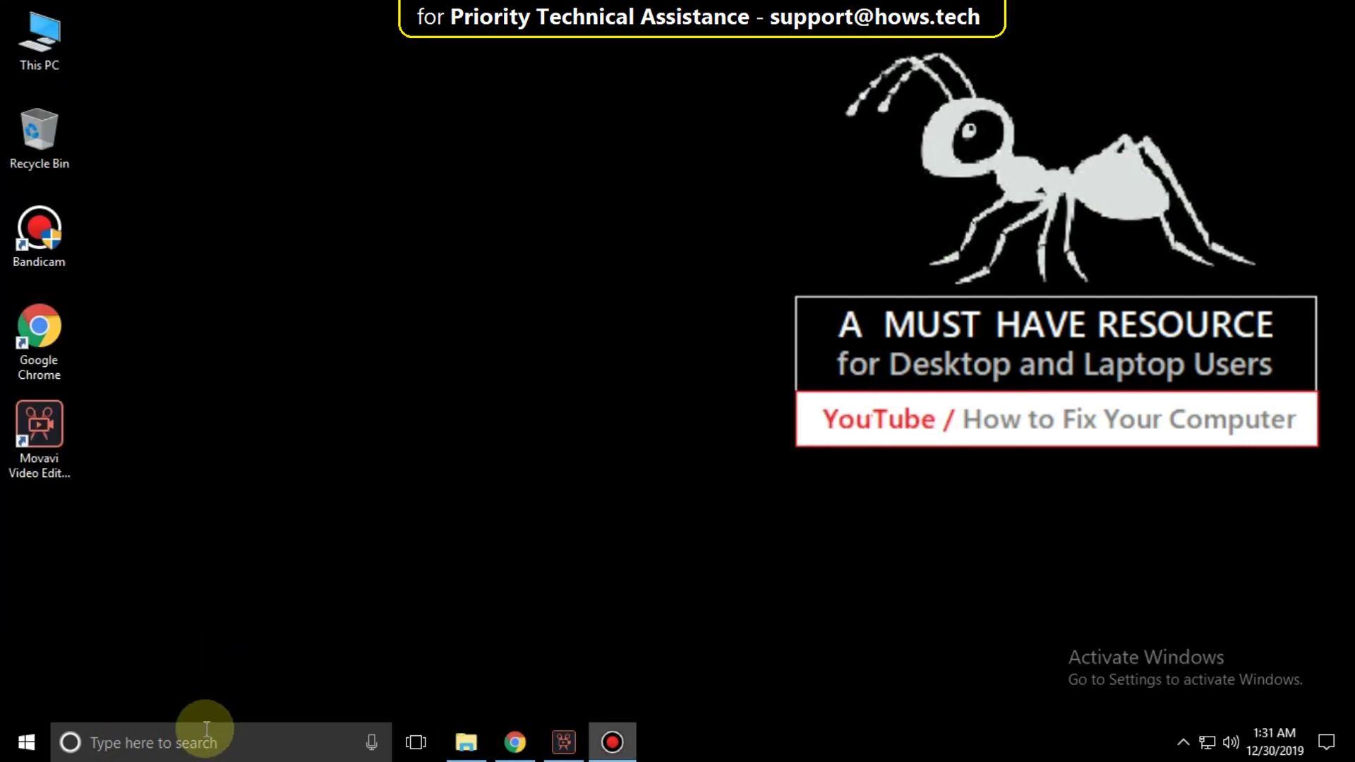
Open the Services console and scroll down to Windows Update
left_click(205, 737)
type("services")
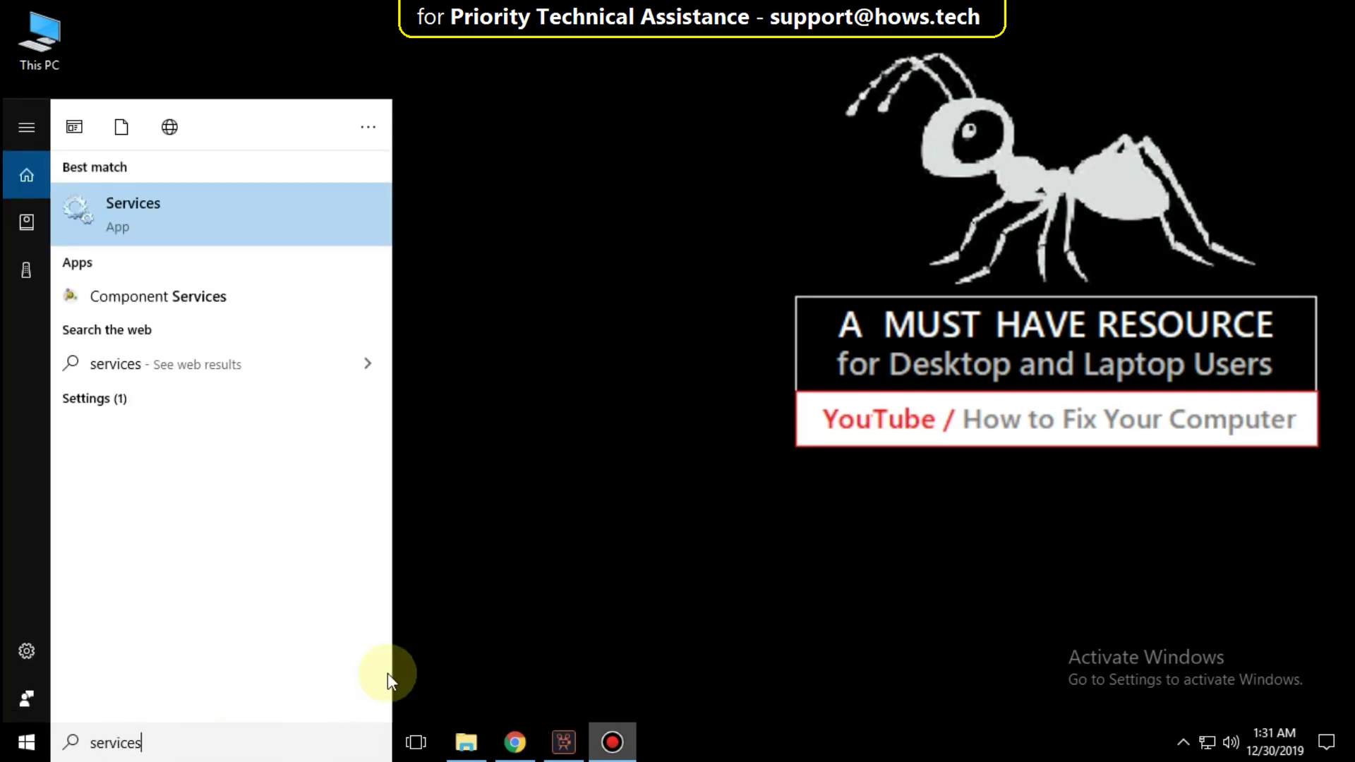
left_click(134, 198)
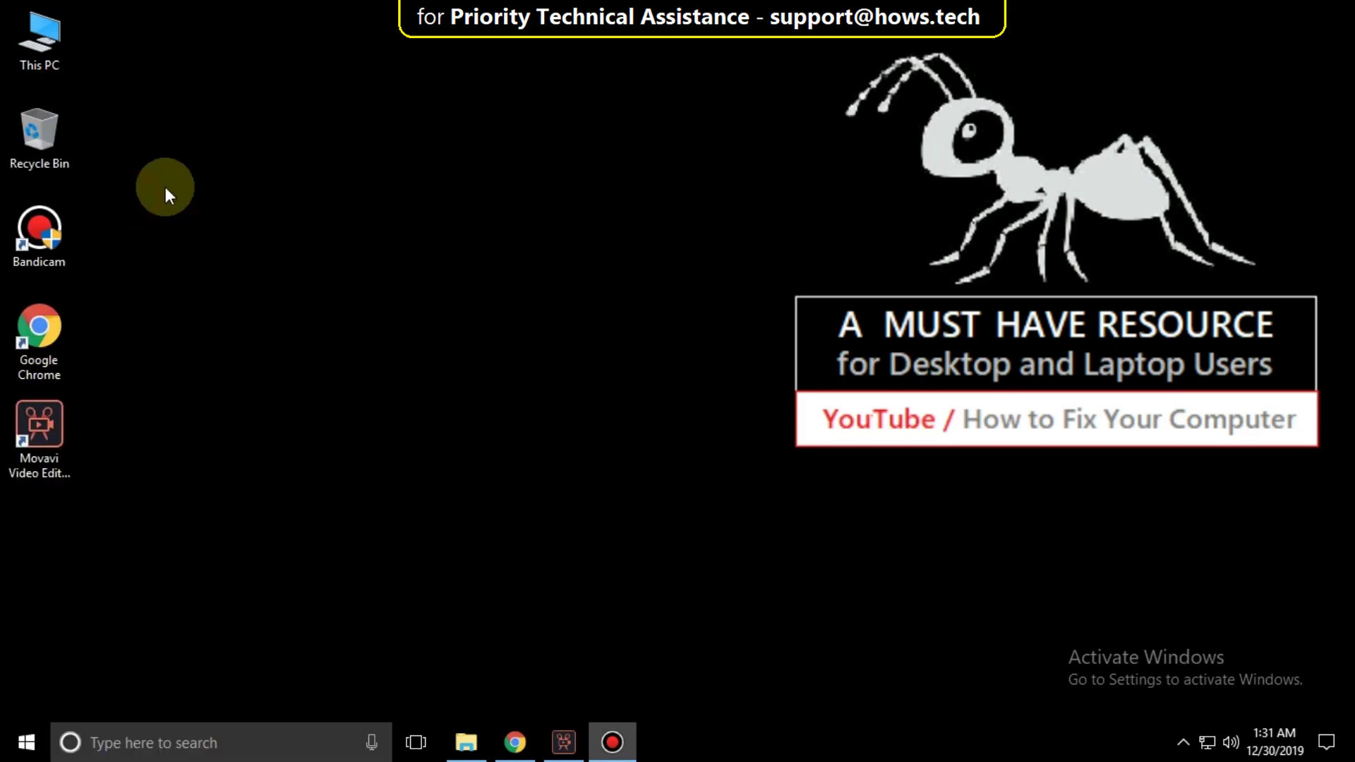
scroll(642, 601, "down", 20)
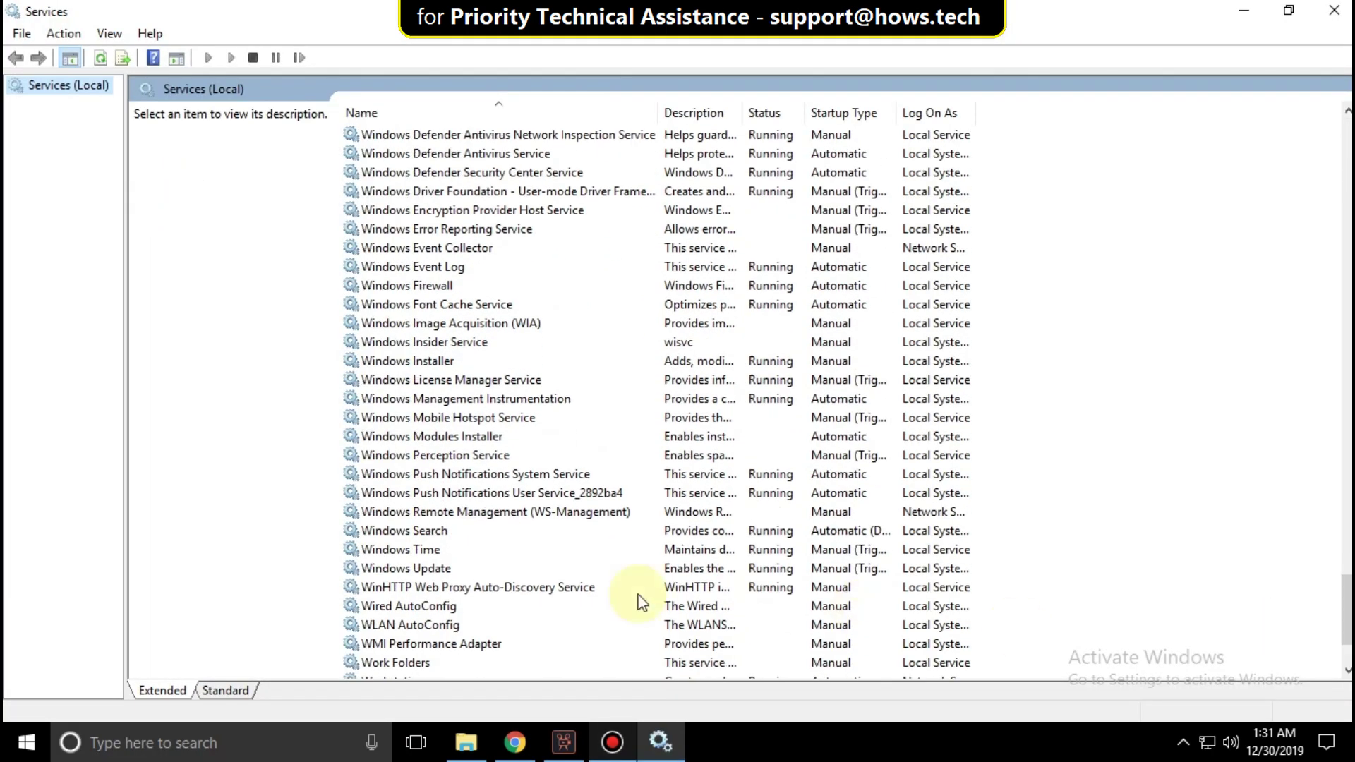
Set the Windows Update service's startup type to Automatic and apply it
left_click(425, 567)
right_click(425, 567)
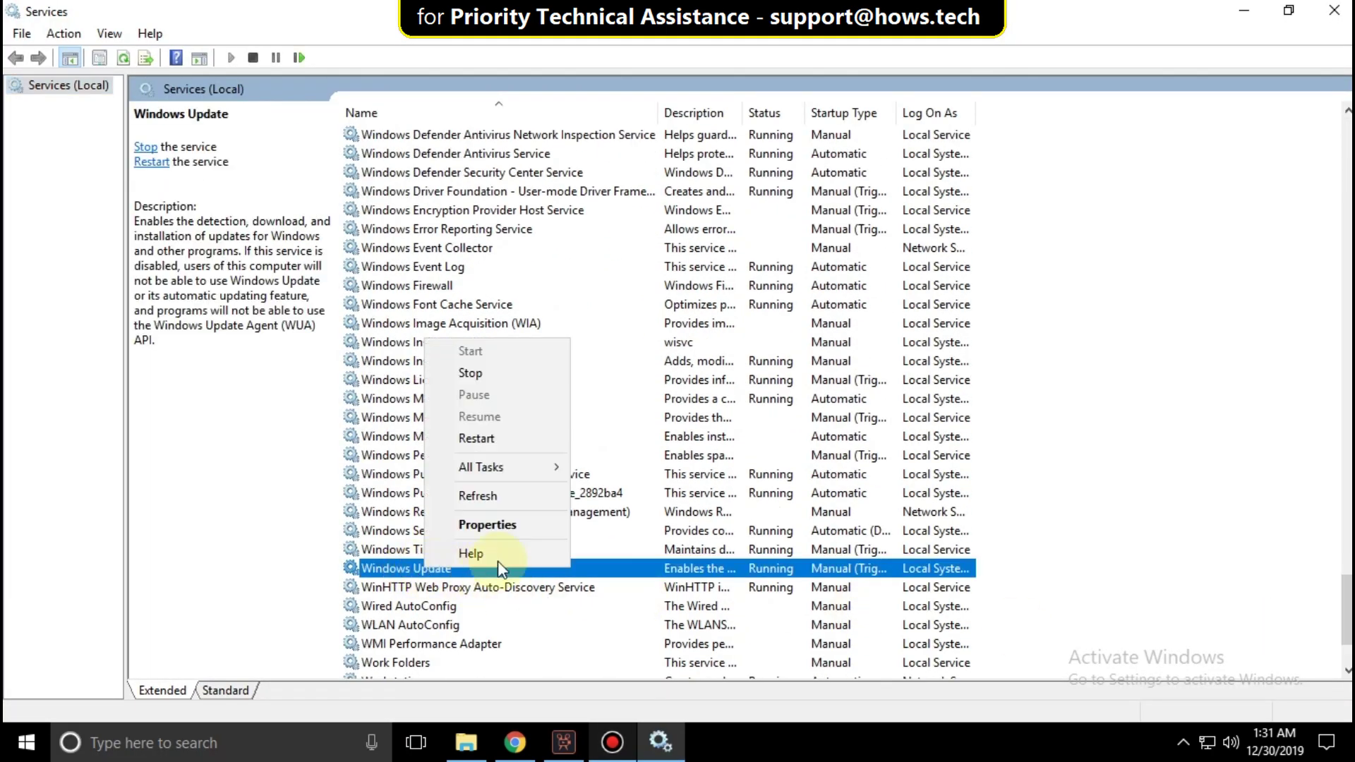
left_click(487, 524)
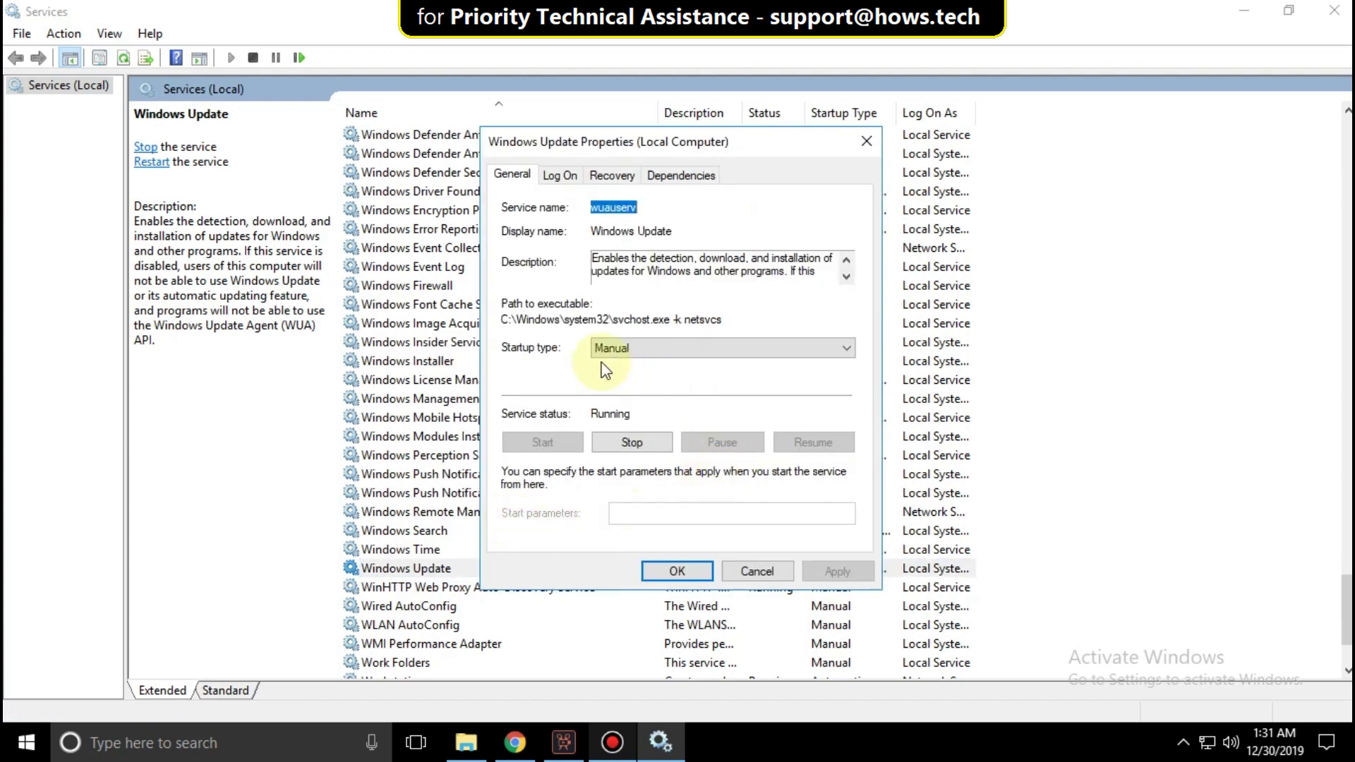
left_click(624, 350)
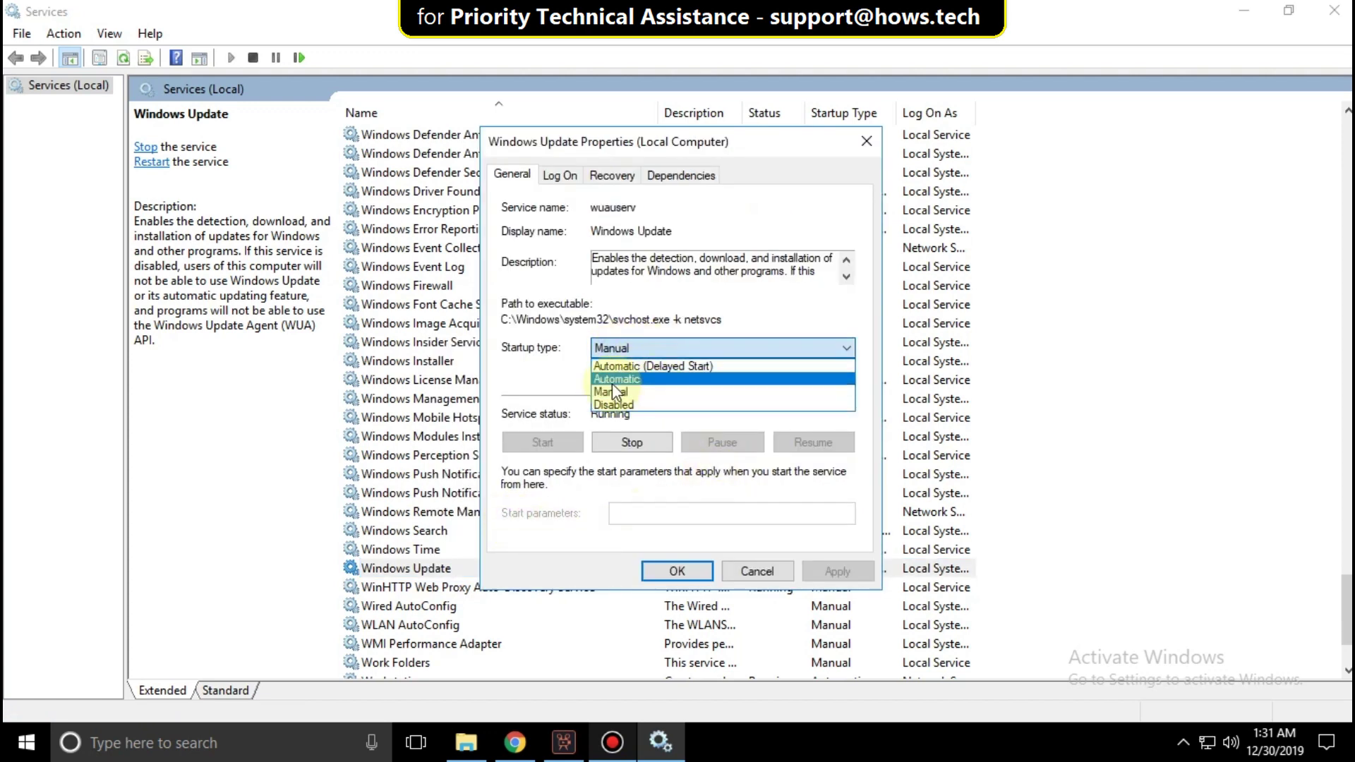
left_click(614, 378)
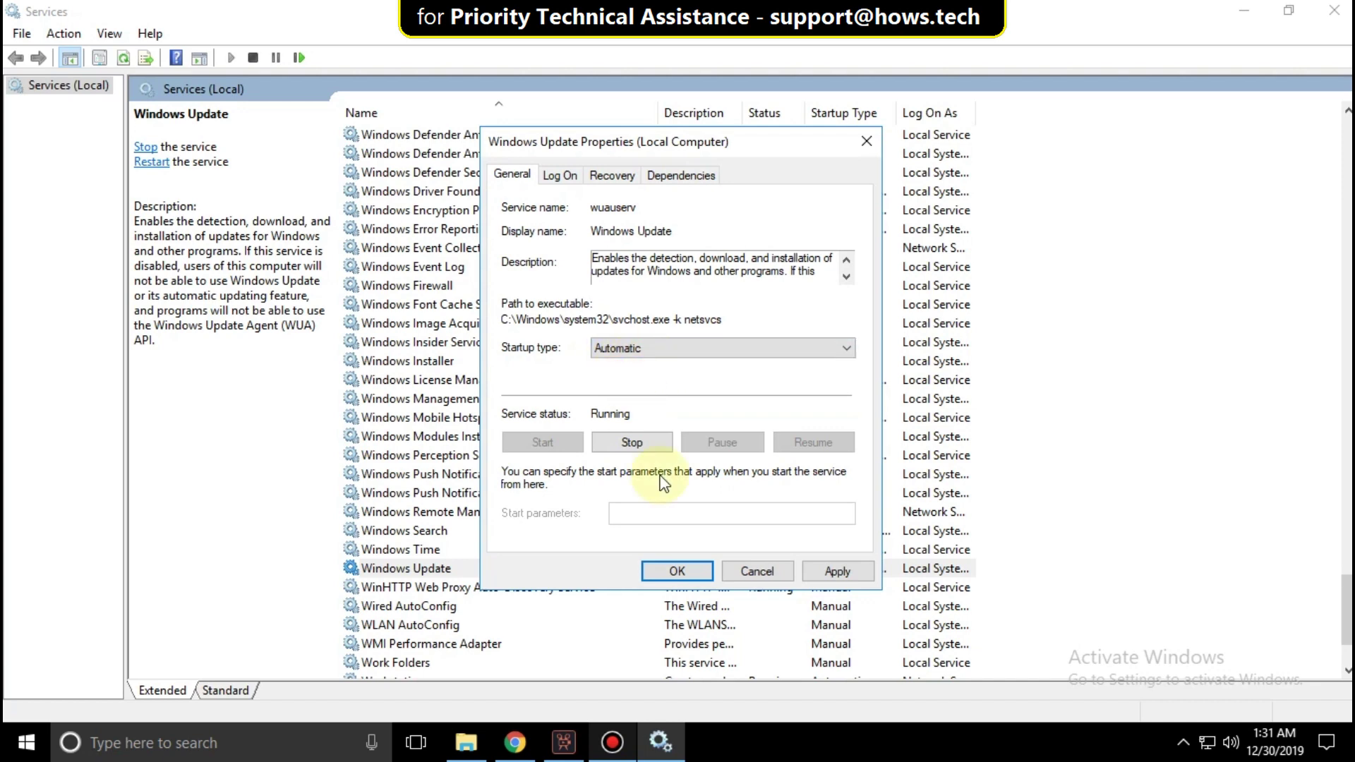
left_click(830, 568)
left_click(660, 571)
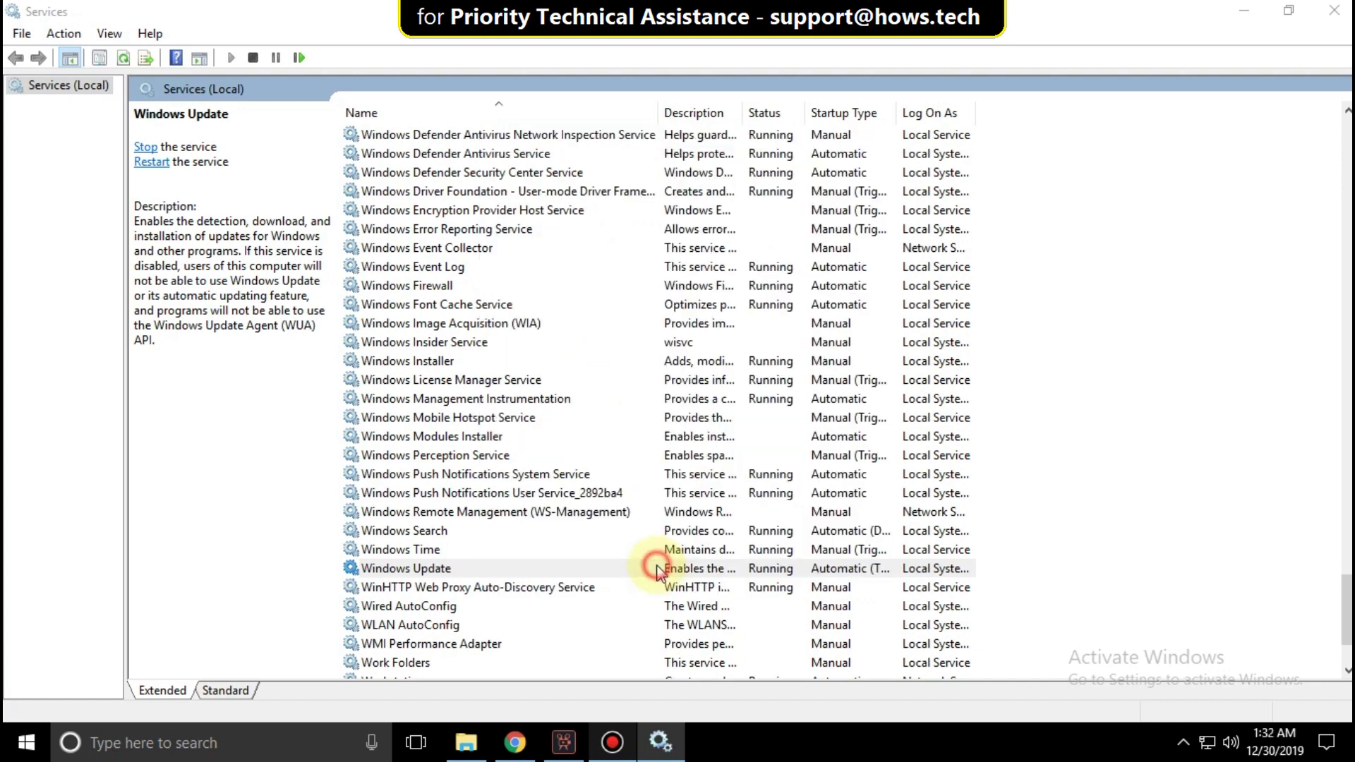
Stop, start and restart the Windows Update service, then close Services
left_click(147, 148)
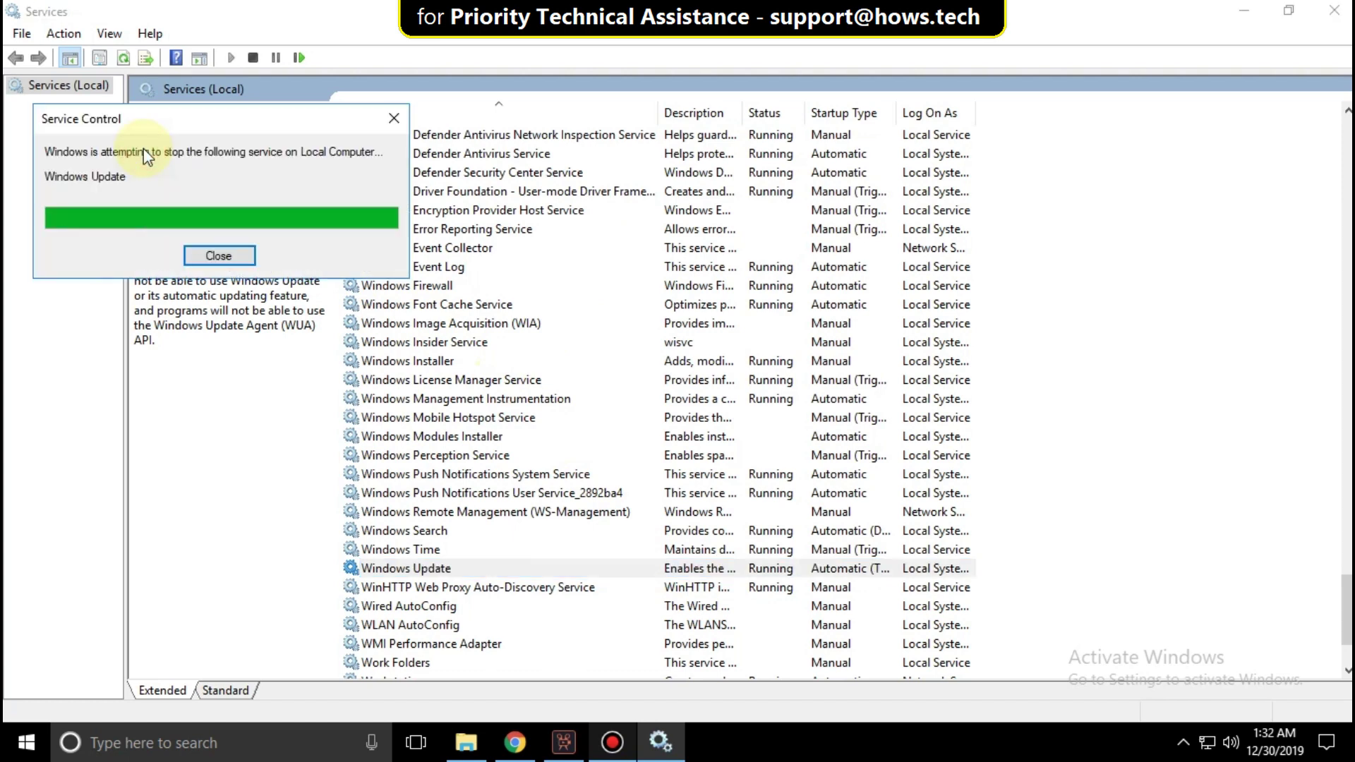
left_click(146, 148)
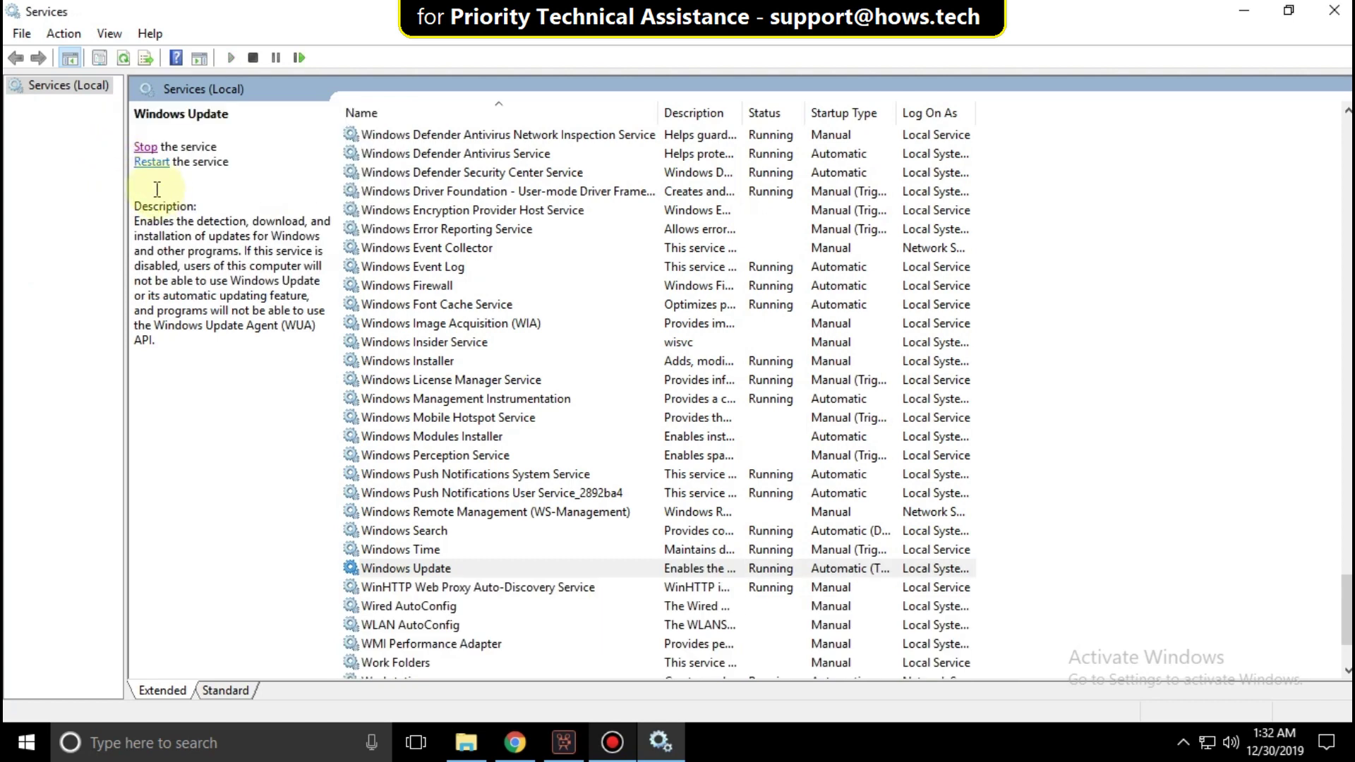
left_click(151, 164)
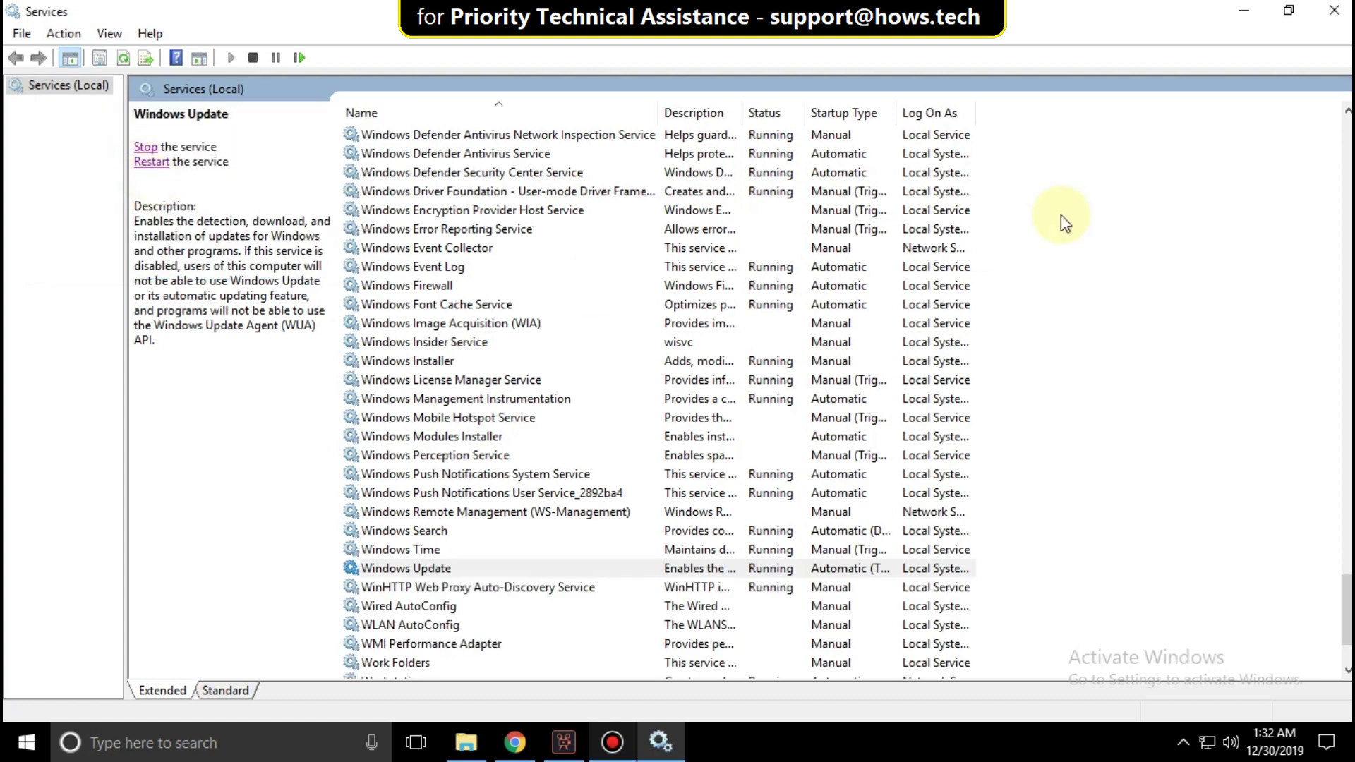
left_click(1334, 10)
Open Troubleshoot settings and run the Windows Update troubleshooter
left_click(164, 730)
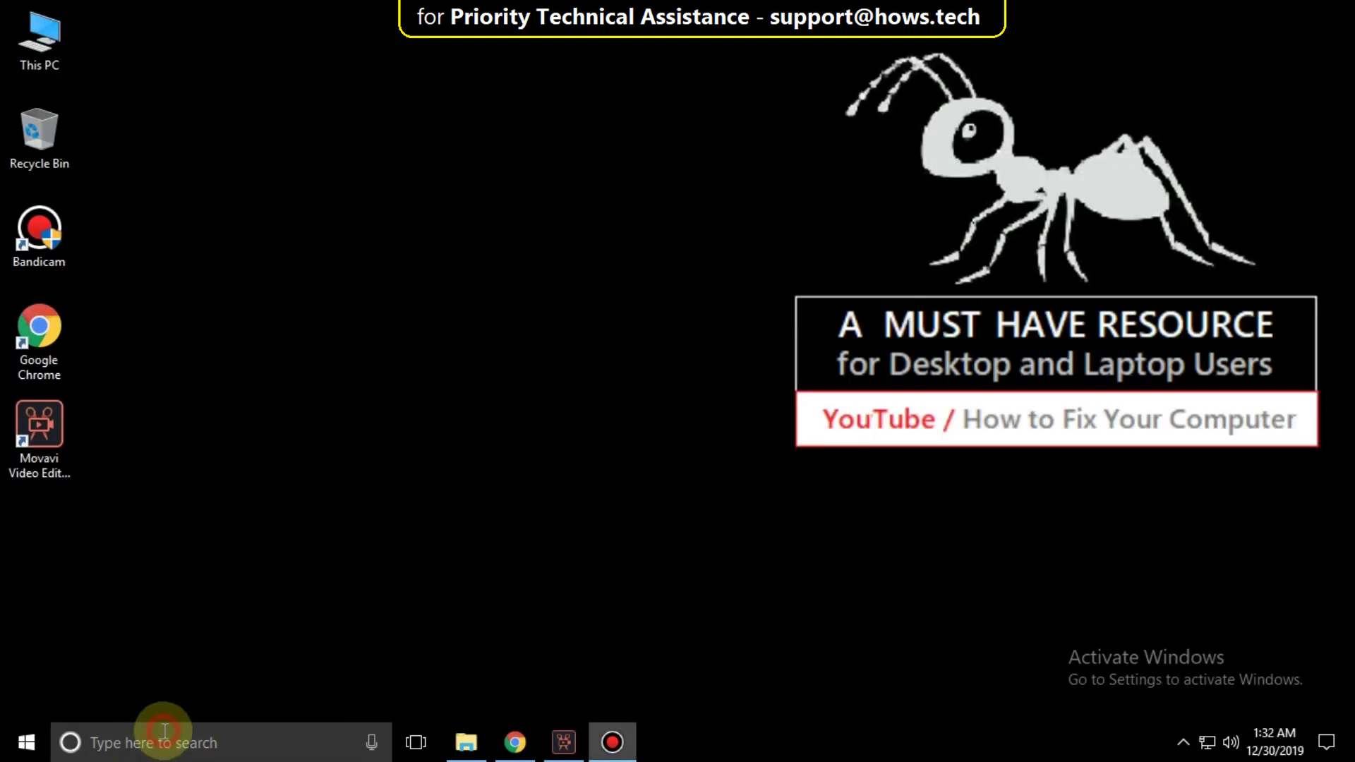
type("troubleshoot")
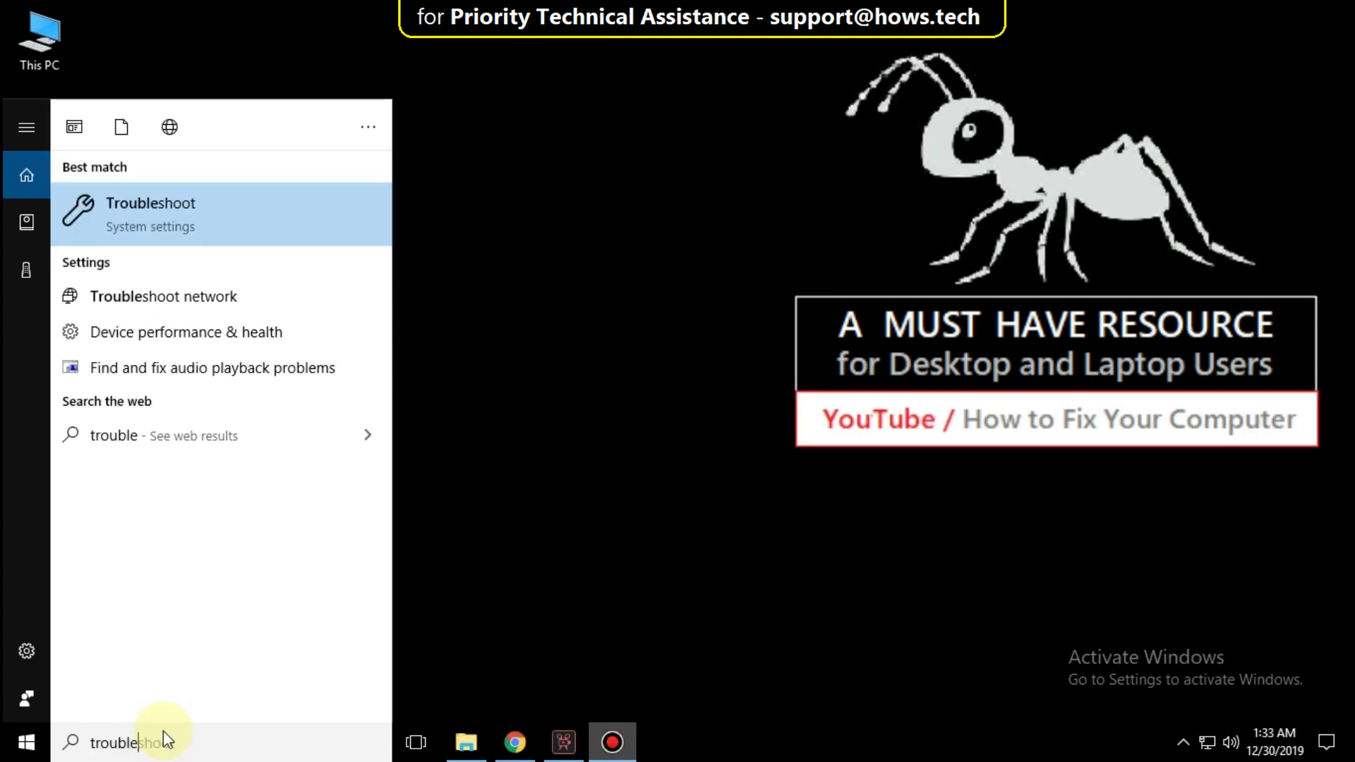
left_click(203, 204)
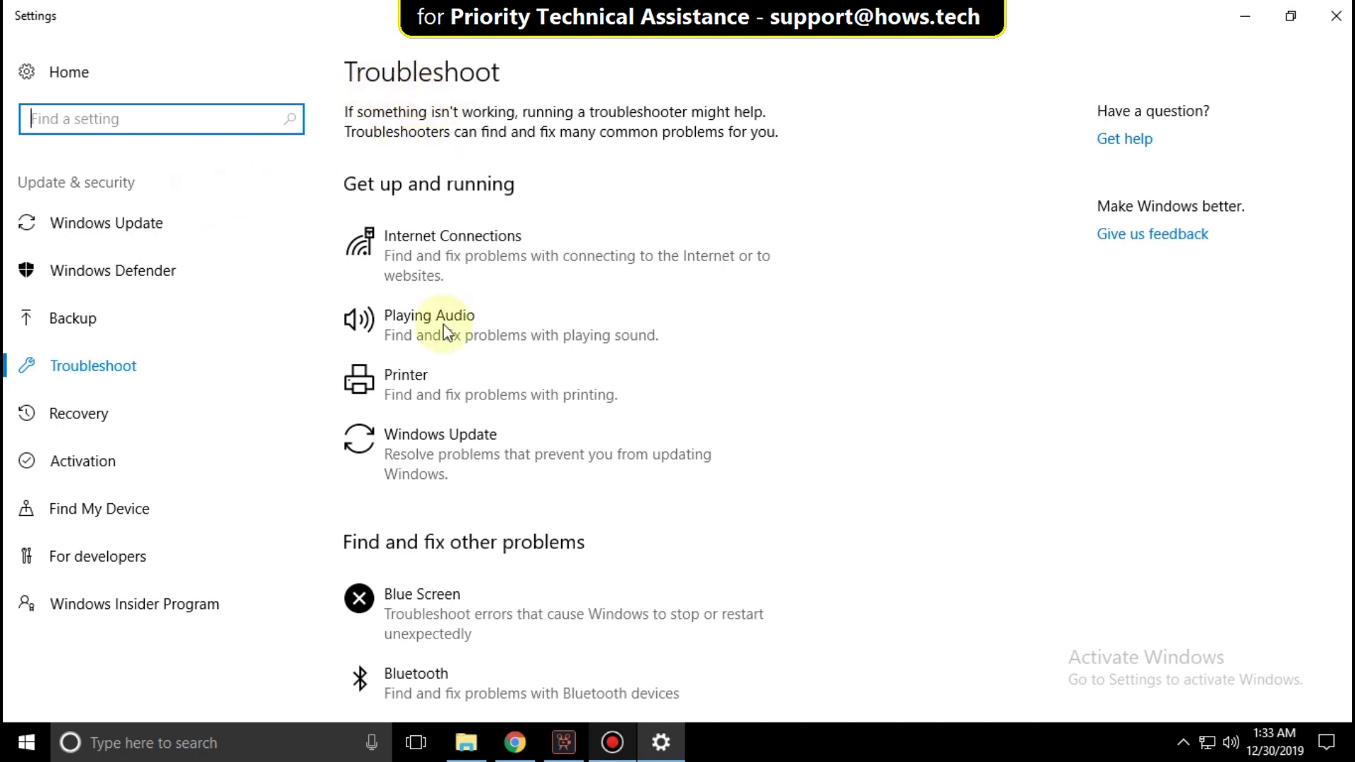
left_click(439, 432)
left_click(665, 535)
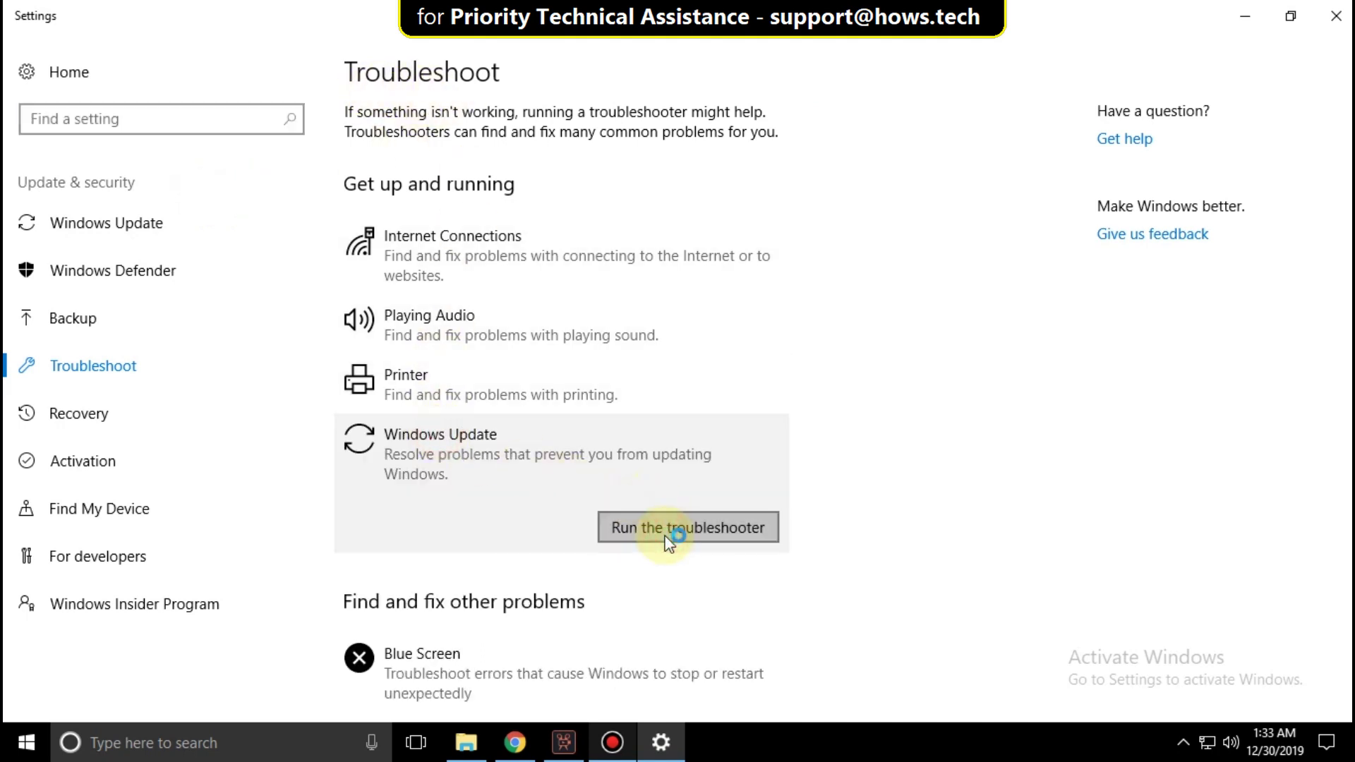